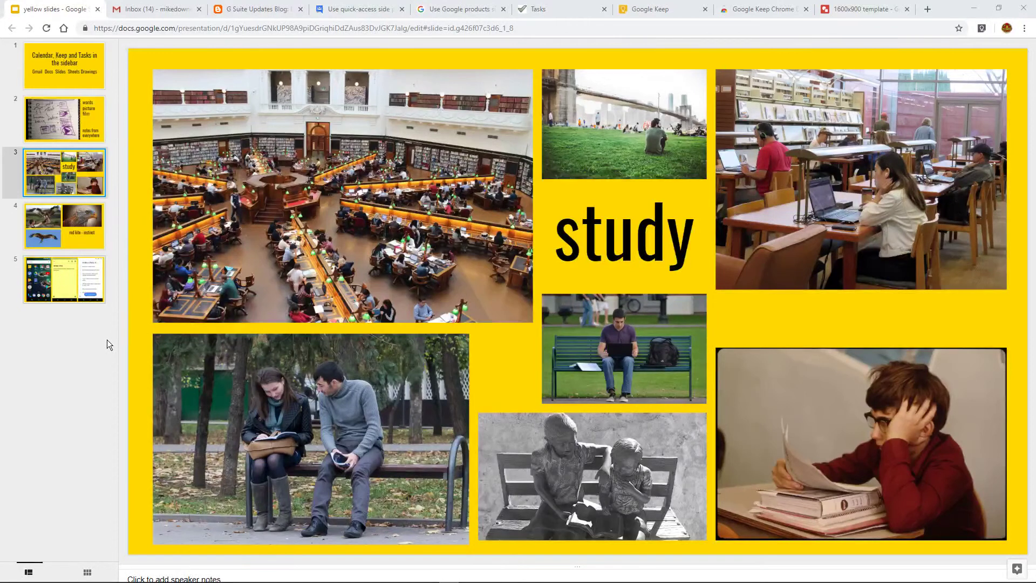
Browse the red kite, title, notebook sketch and study collage slides.
left_click(89, 235)
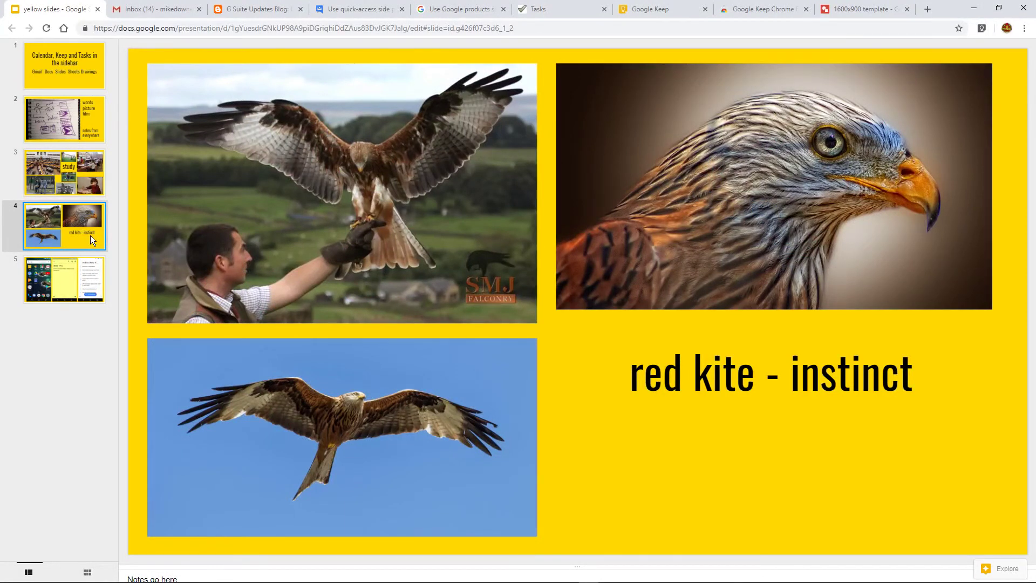
left_click(66, 56)
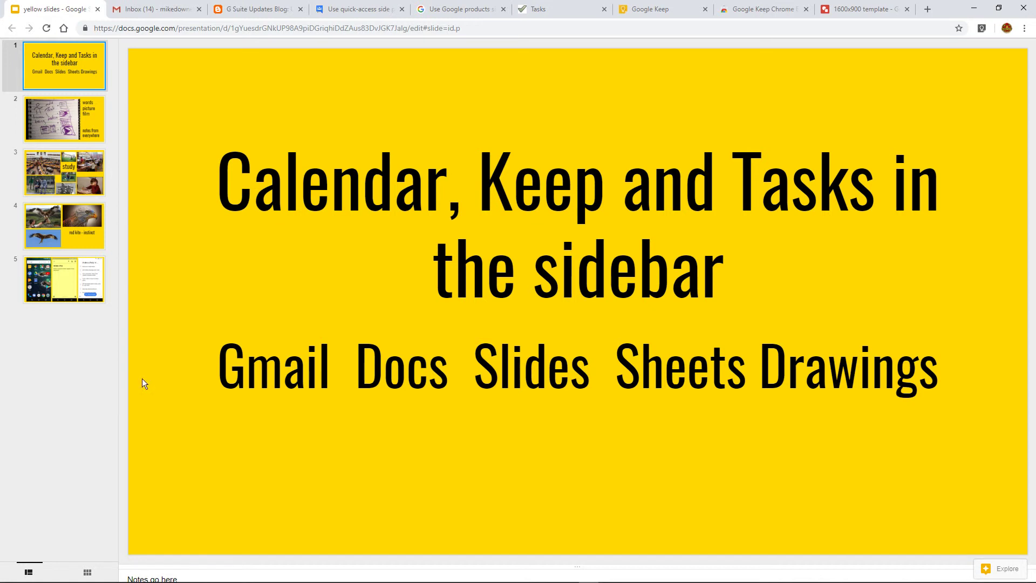
left_click(45, 112)
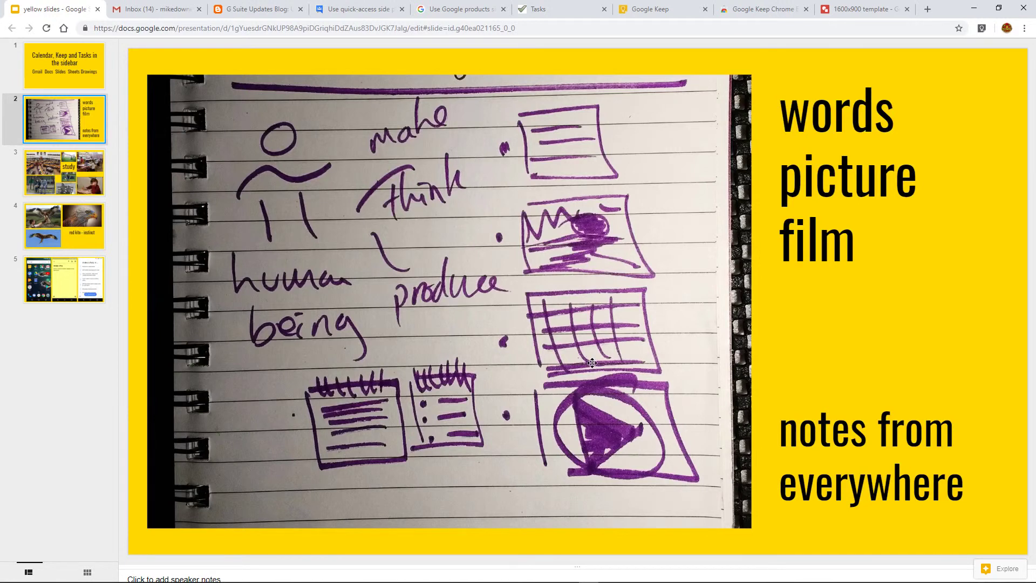
left_click(79, 164)
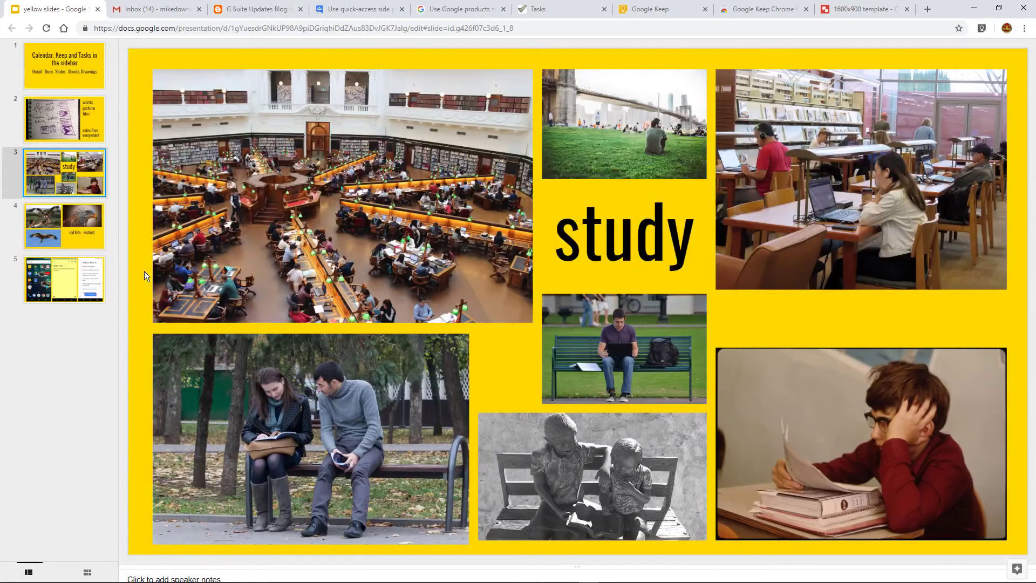
Enlarge the grass photo and the boy-reading photo, restore both sizes, then show slide 4.
left_click(602, 142)
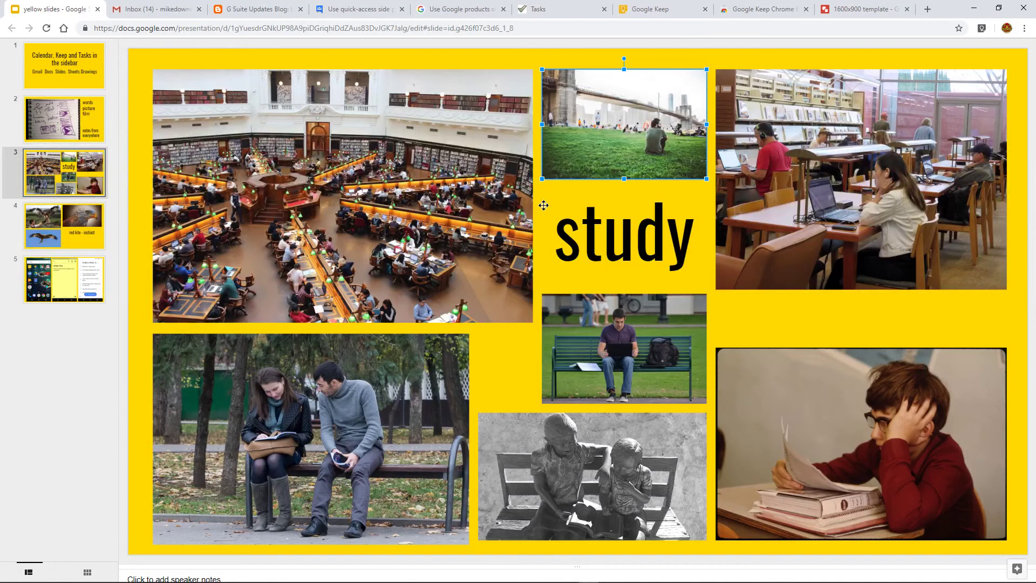
left_click_drag(541, 180, 276, 369)
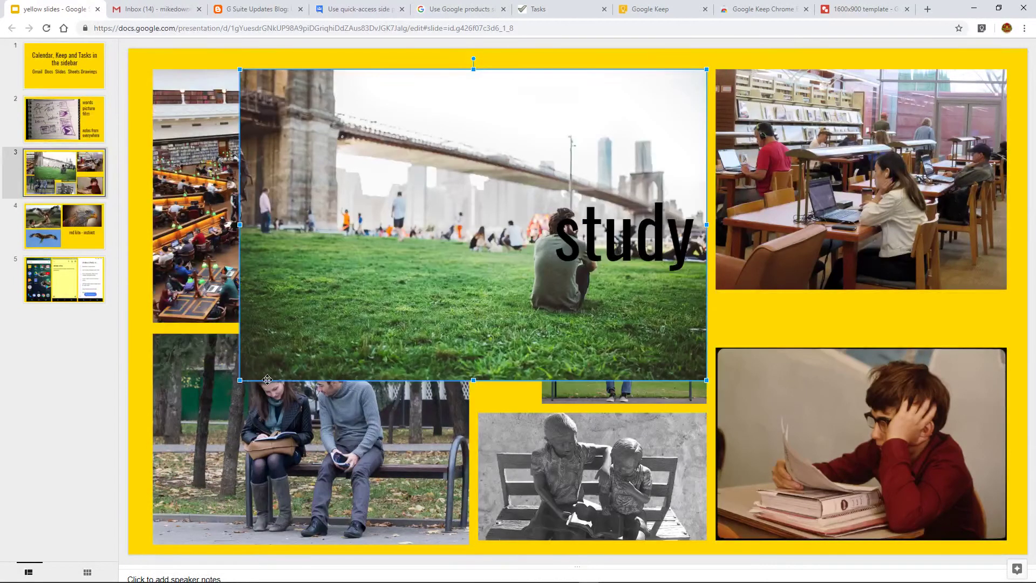
left_click_drag(240, 380, 542, 178)
left_click(750, 401)
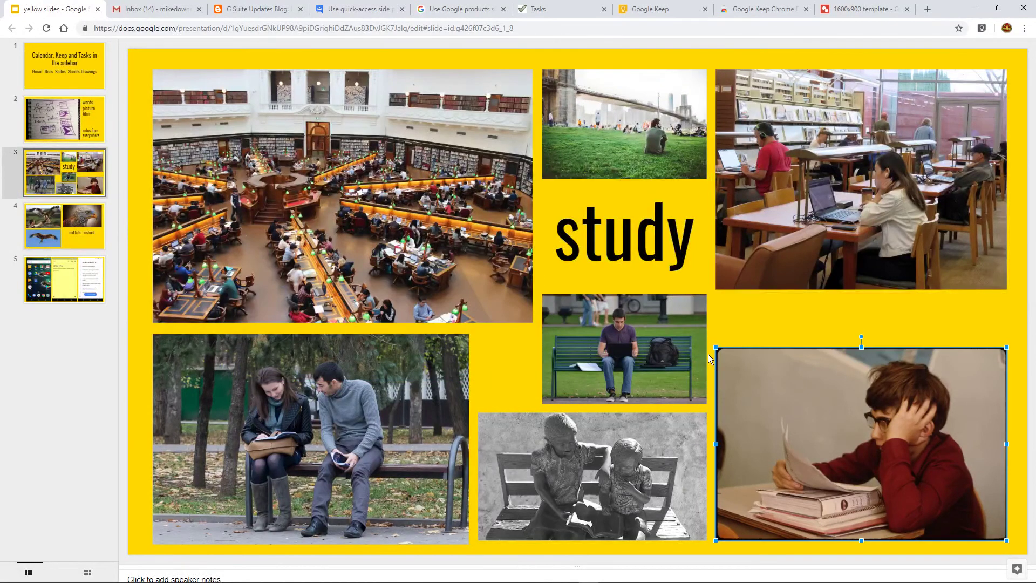
left_click_drag(716, 347, 591, 307)
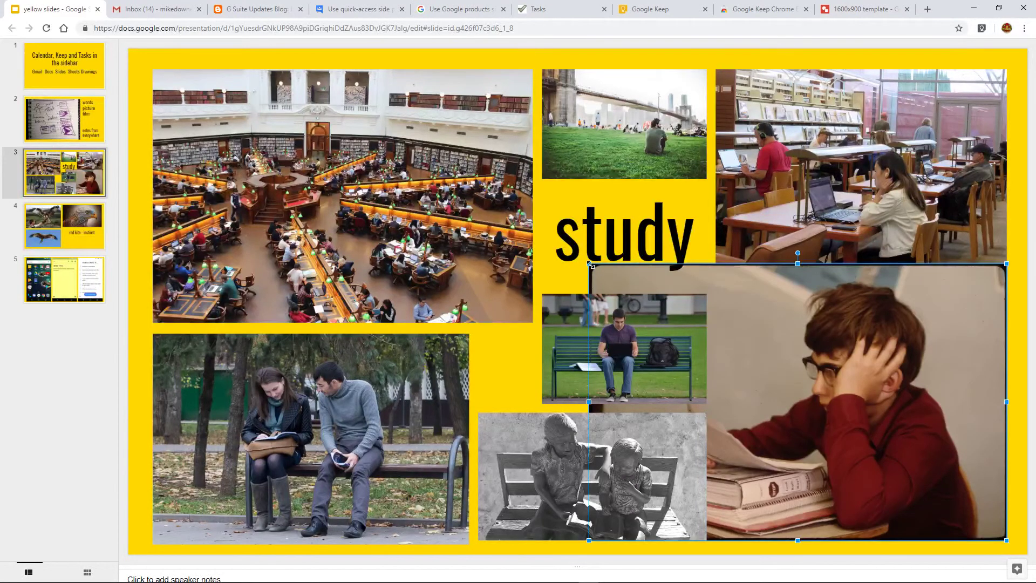
left_click_drag(589, 263, 753, 349)
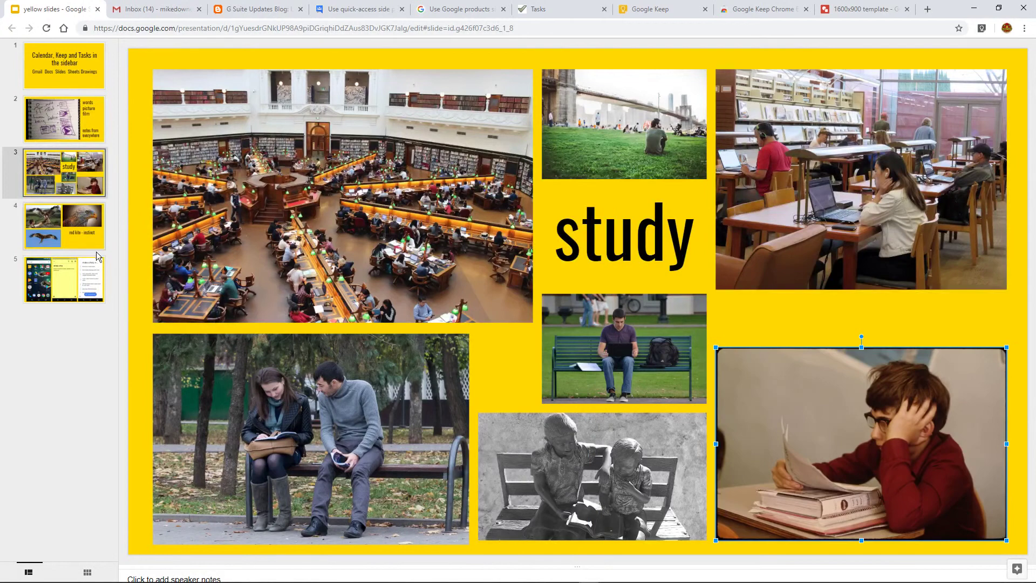
left_click(82, 240)
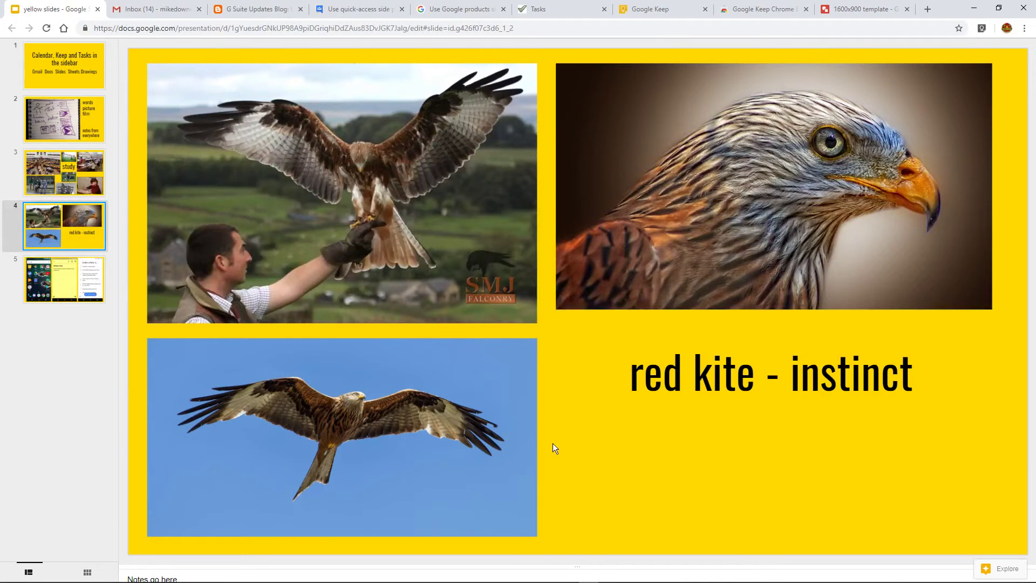
Flip back through the study collage slide to slide 1.
left_click(63, 157)
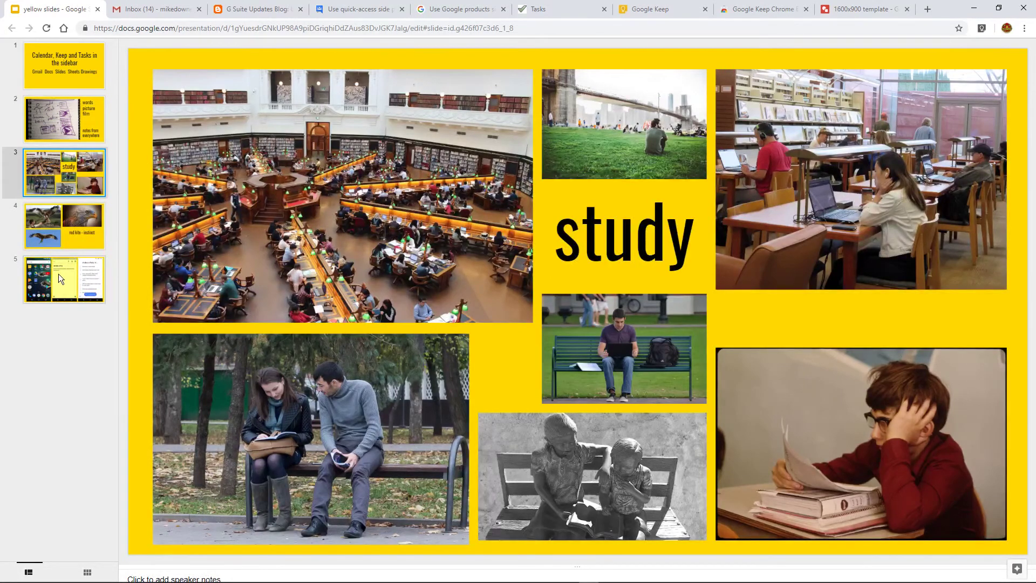
left_click(40, 61)
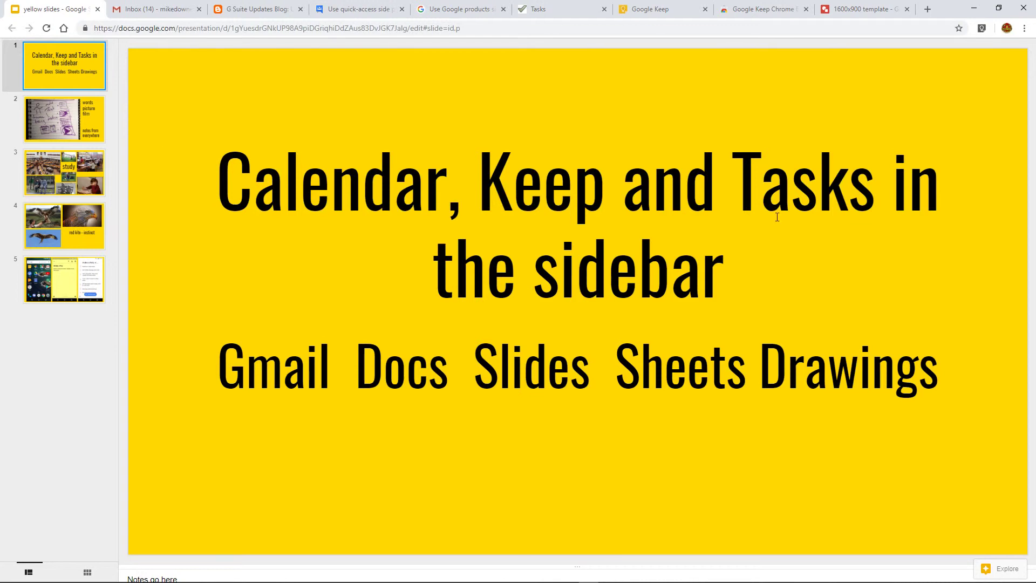
On slide 5, select the home-screen, Keep note and Tasks list screenshots in turn.
left_click(69, 280)
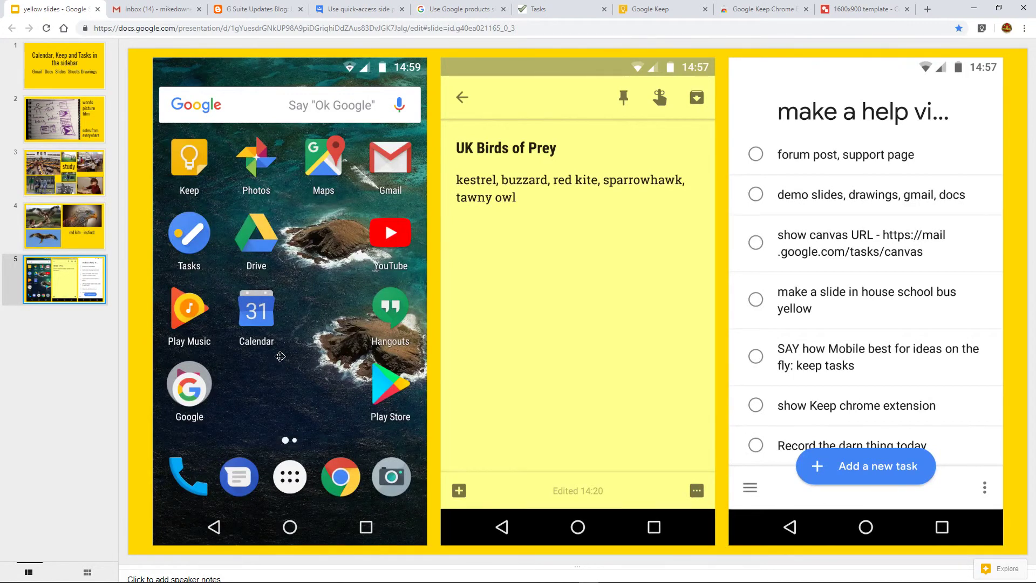
left_click(280, 357)
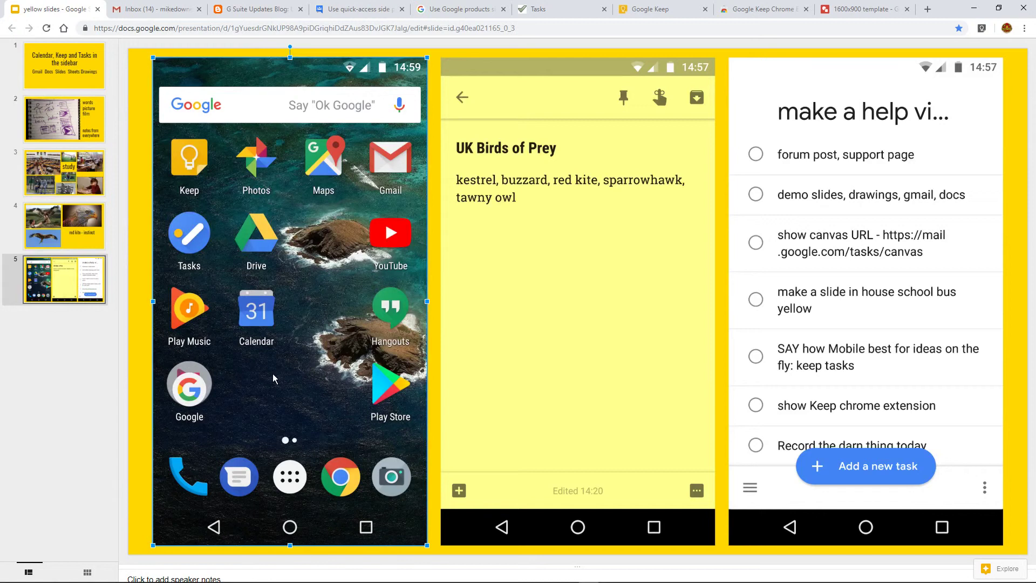
left_click(493, 339)
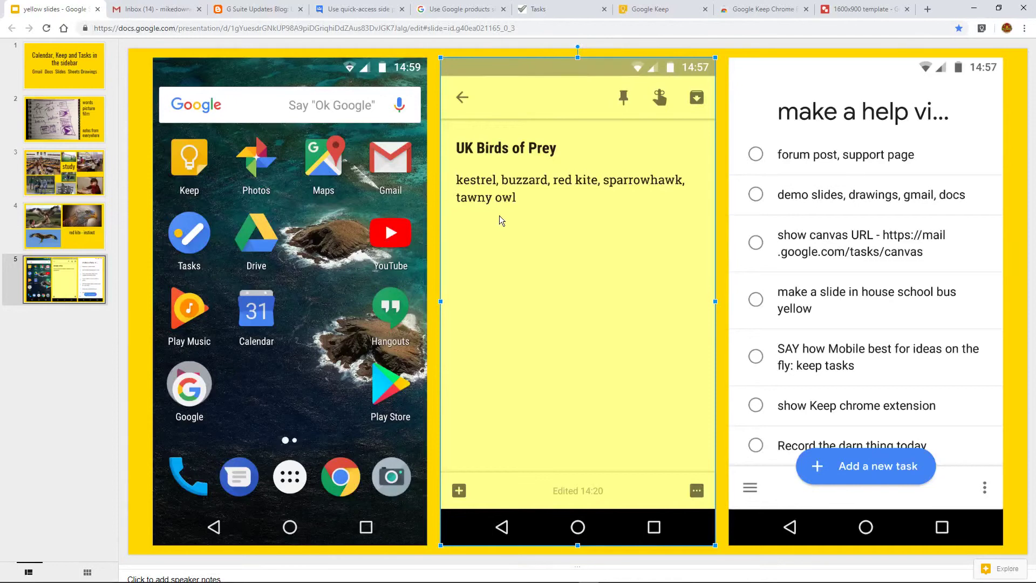
left_click(845, 217)
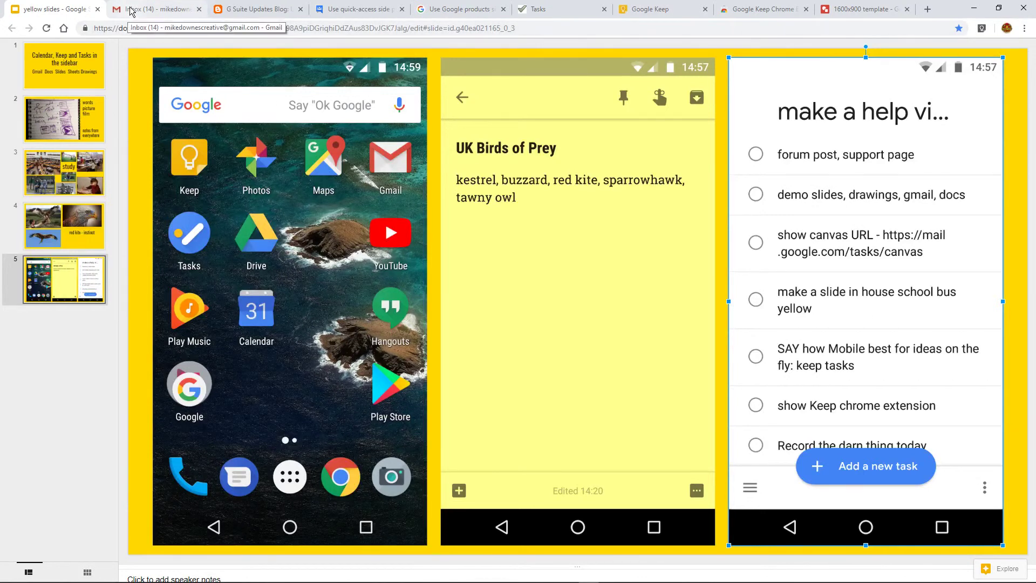
left_click(223, 9)
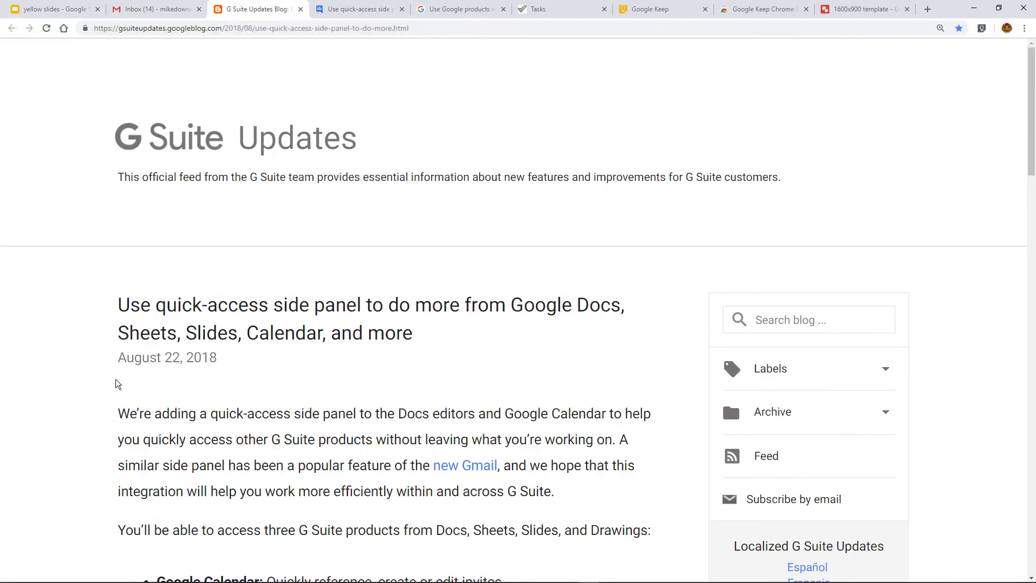
Scroll through the quick-access side panel blog post, then move to the Docs Help Forum thread.
scroll(85, 354, "down", 3)
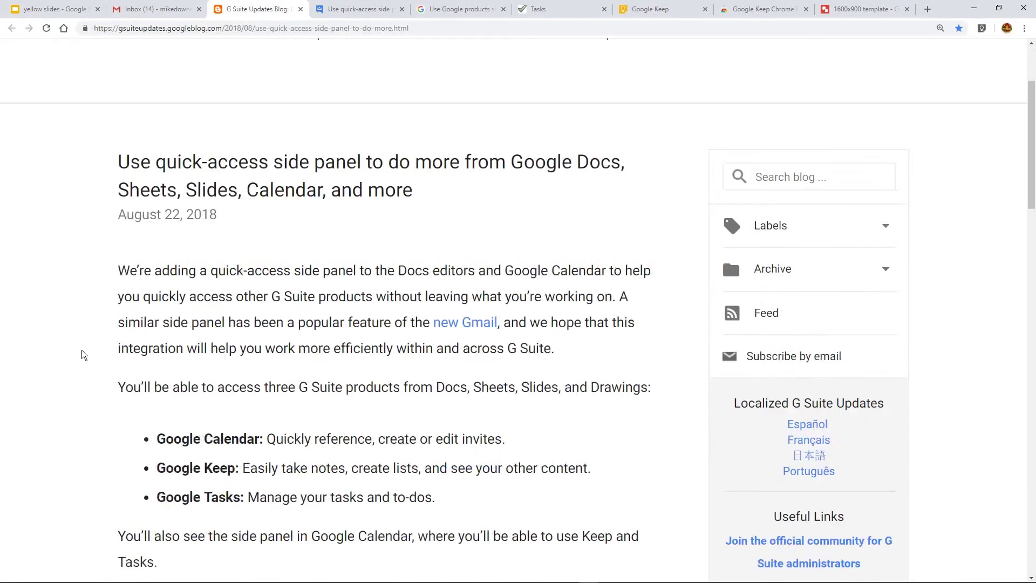
scroll(82, 349, "up", 3)
scroll(79, 348, "down", 3)
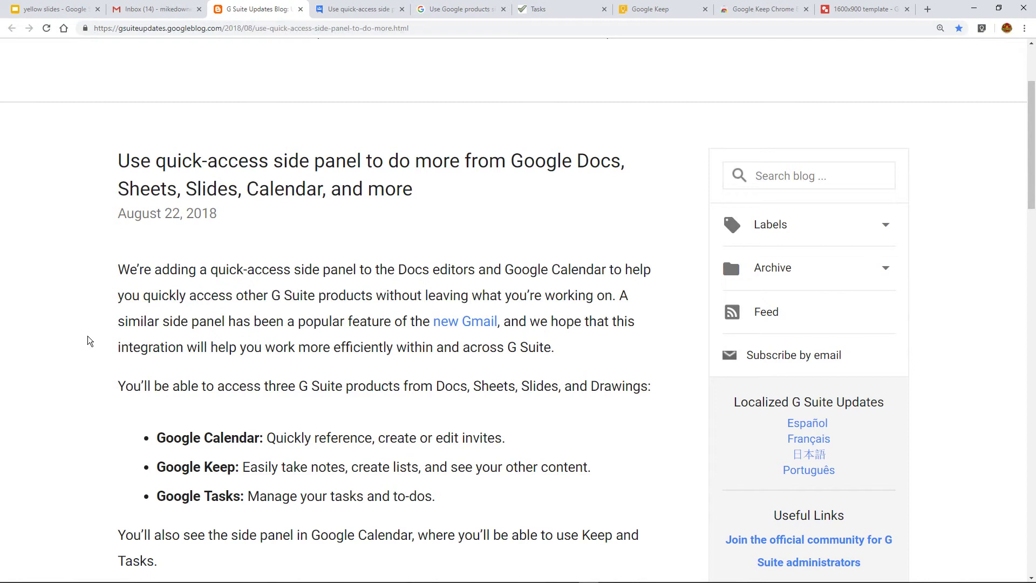
scroll(89, 330, "down", 10)
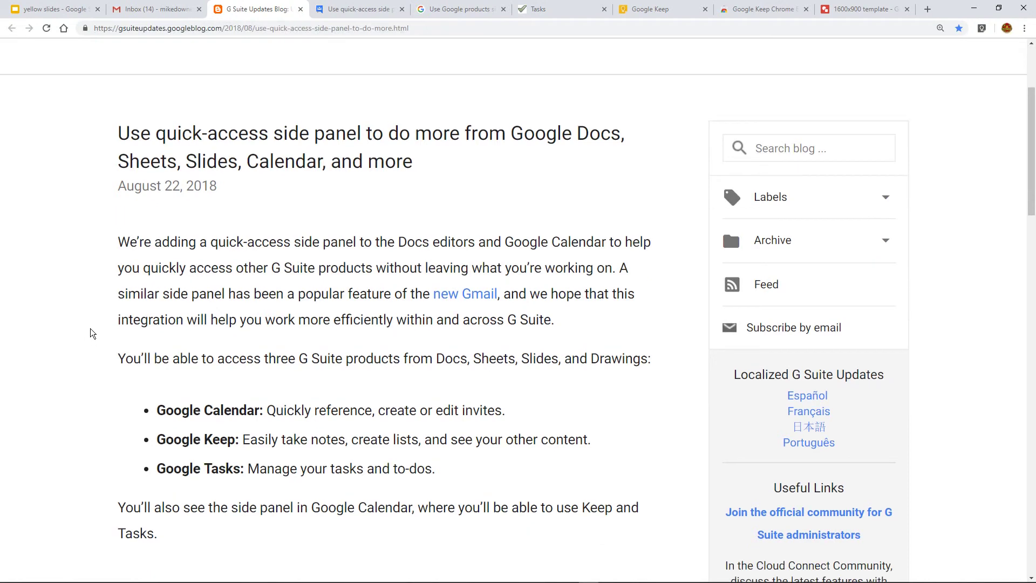
scroll(89, 327, "up", 5)
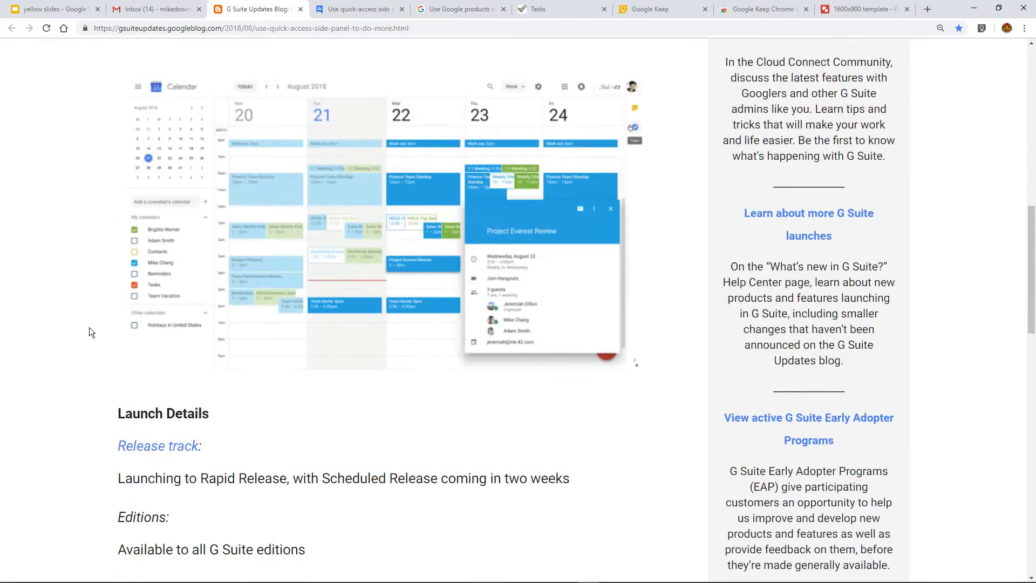
left_click(358, 9)
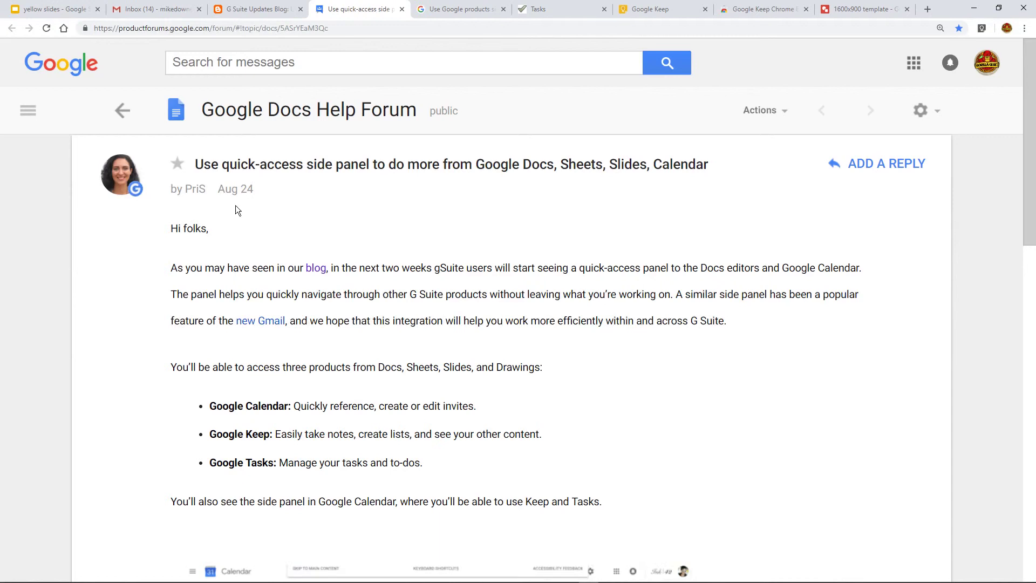
Skim the forum thread, then move to the 'Use Google products side by side' article.
scroll(432, 350, "down", 4)
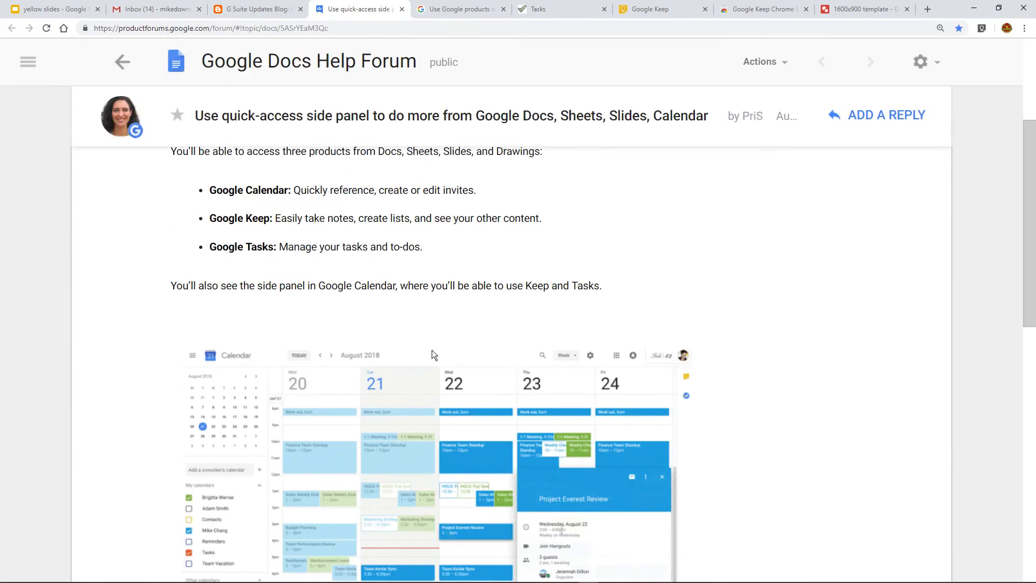
scroll(439, 259, "up", 4)
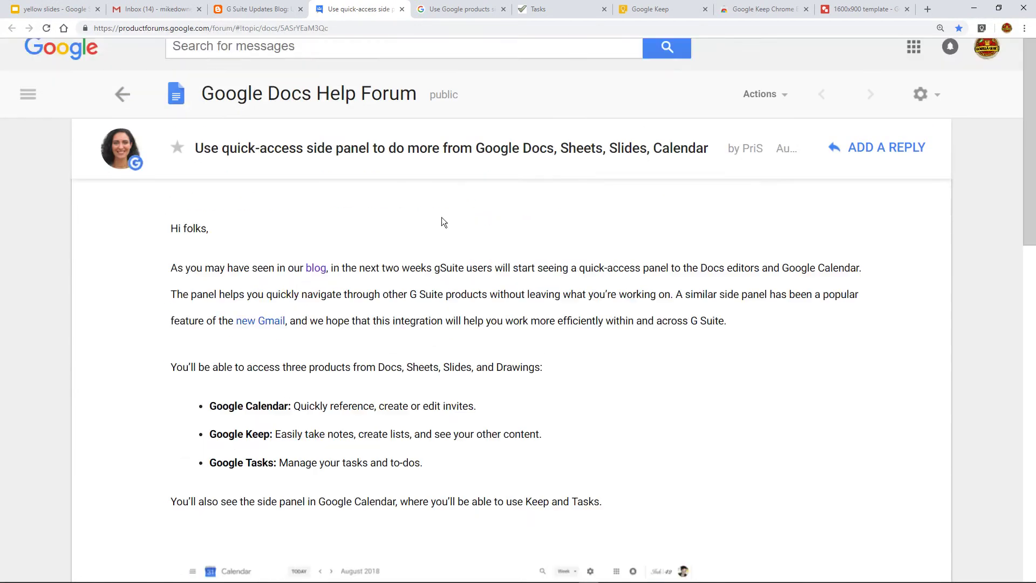
left_click(465, 11)
scroll(638, 316, "down", 1)
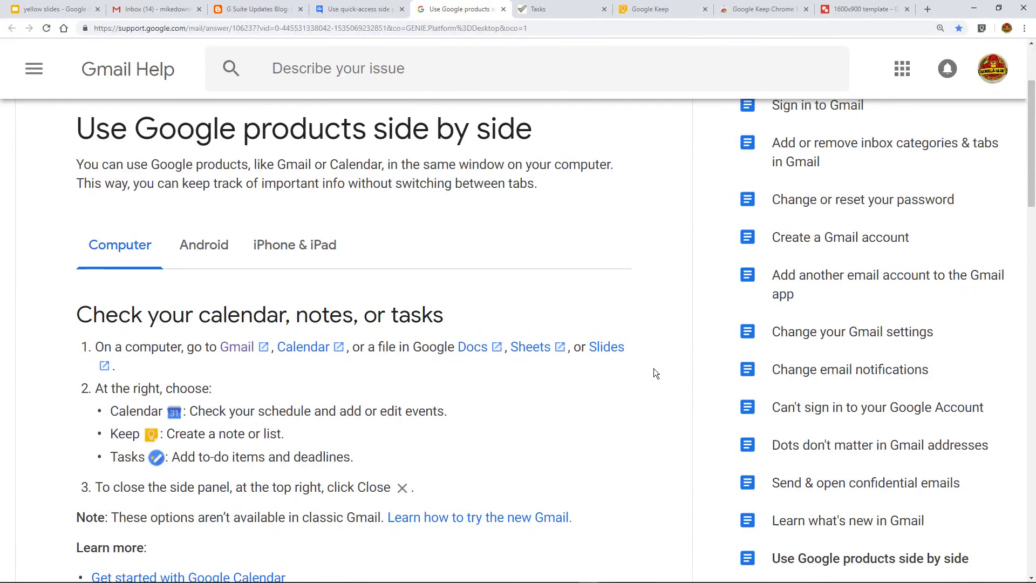
Scroll down through the Gmail Help side-by-side article.
scroll(652, 369, "down", 3)
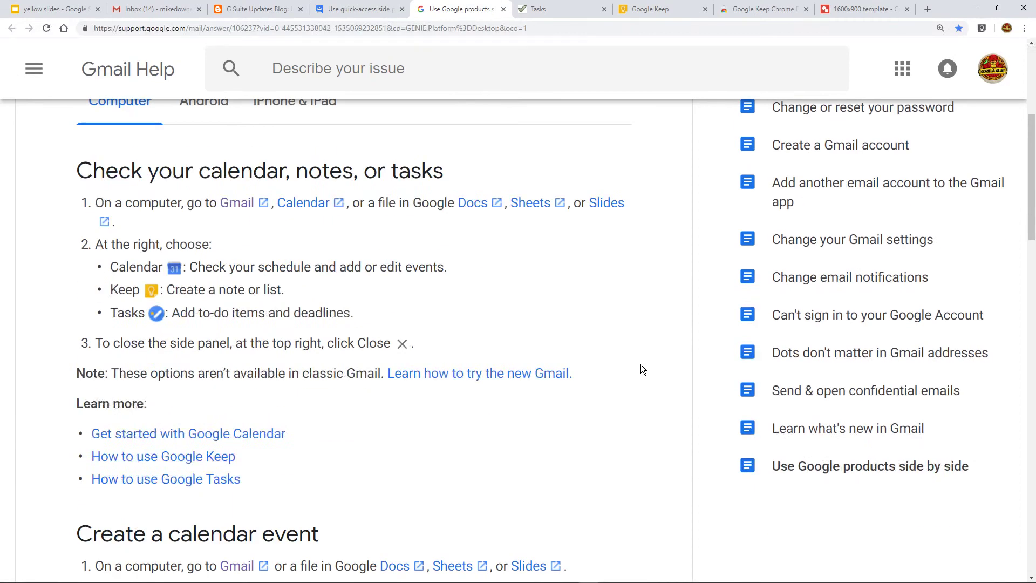
scroll(642, 359, "down", 4)
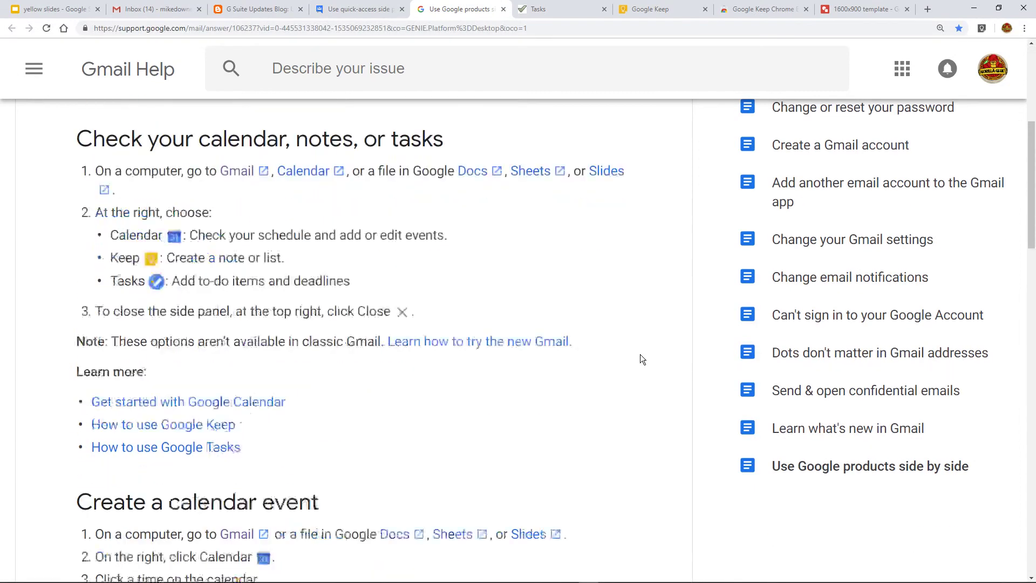
scroll(641, 359, "down", 3)
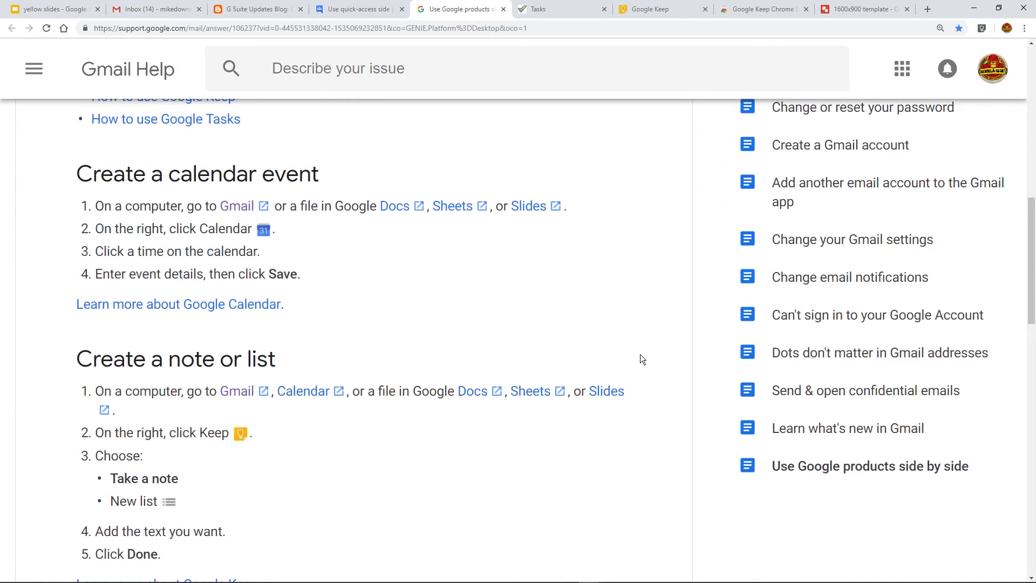
scroll(640, 354, "down", 4)
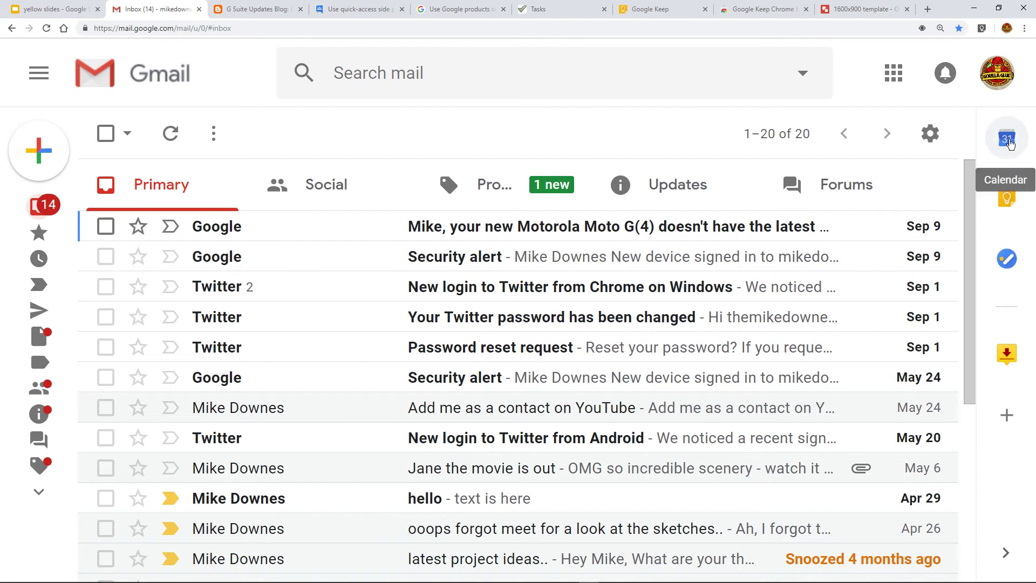
left_click(1006, 141)
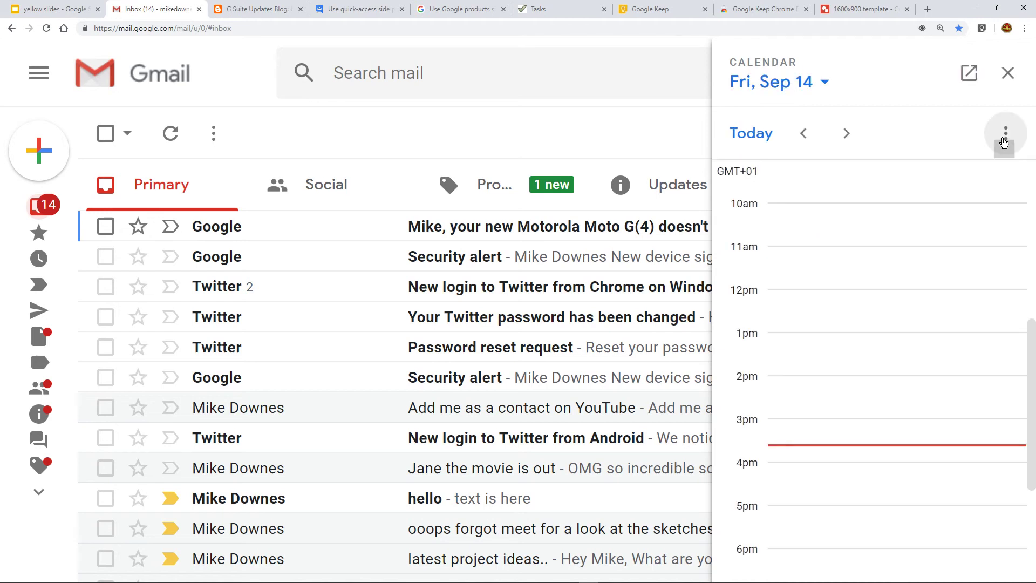
left_click(1007, 73)
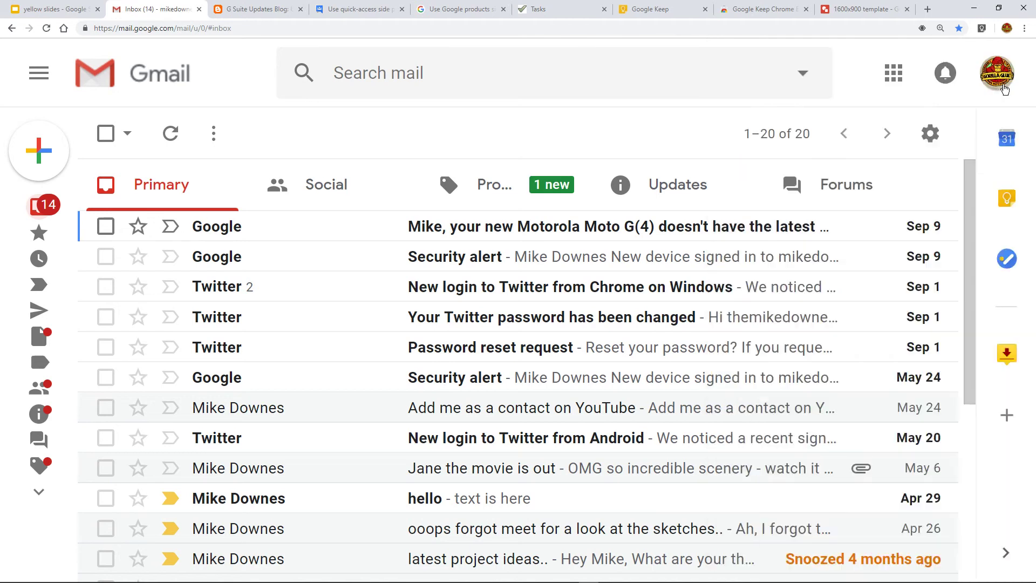
left_click(1007, 199)
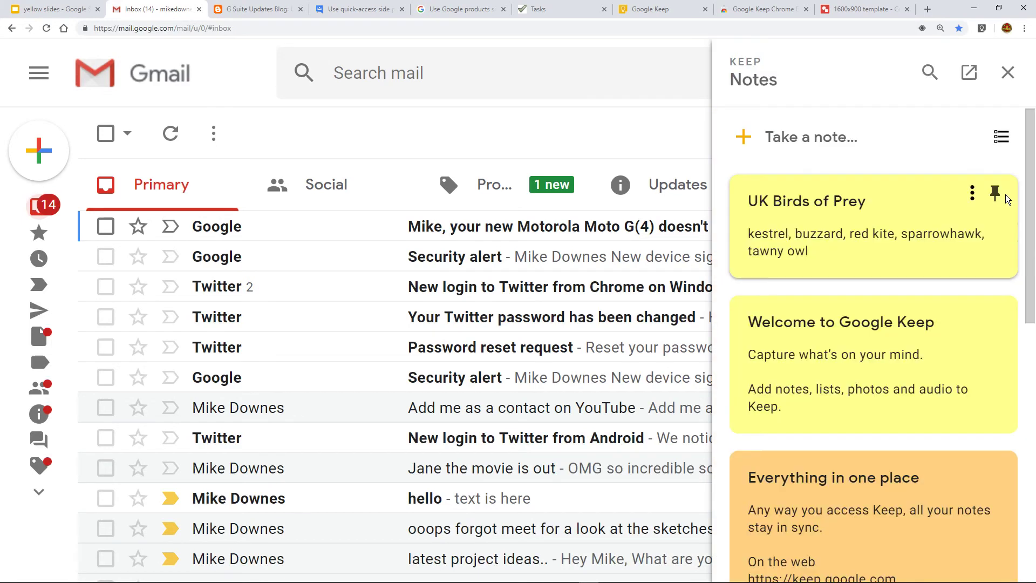
left_click(842, 239)
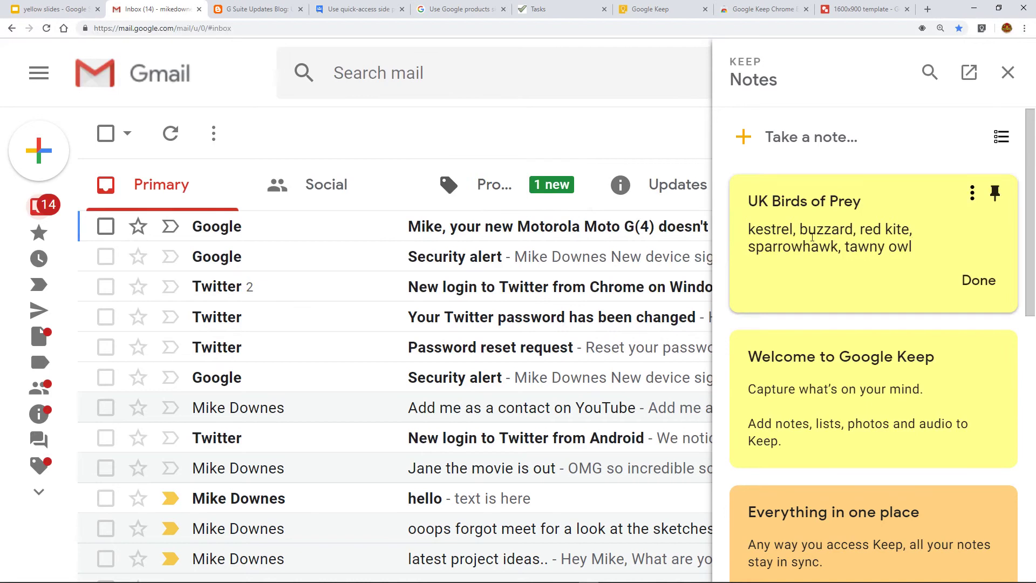
Close the Keep panel and show the task list beside the inbox, scrolling through it.
left_click(1003, 76)
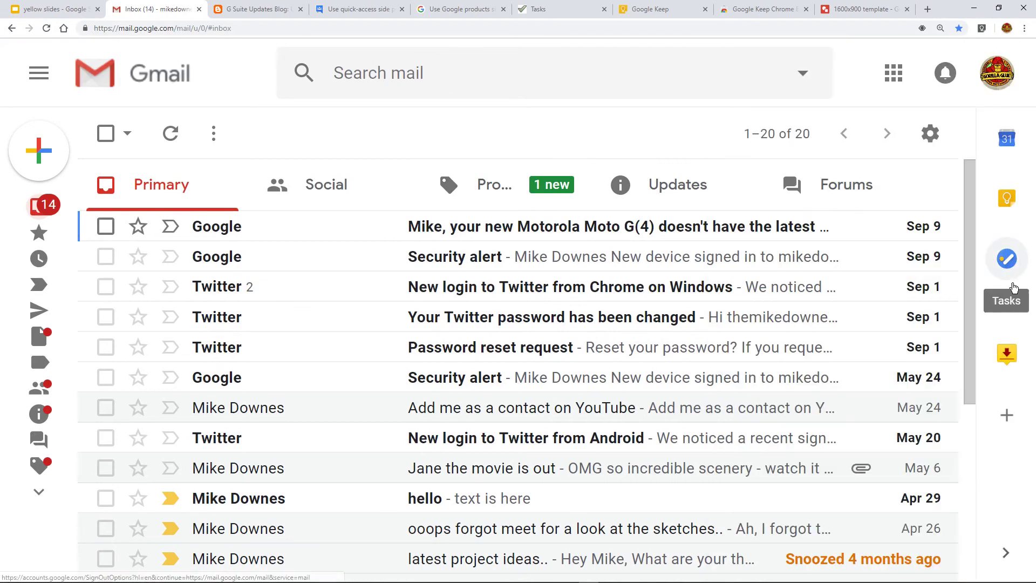
left_click(1009, 266)
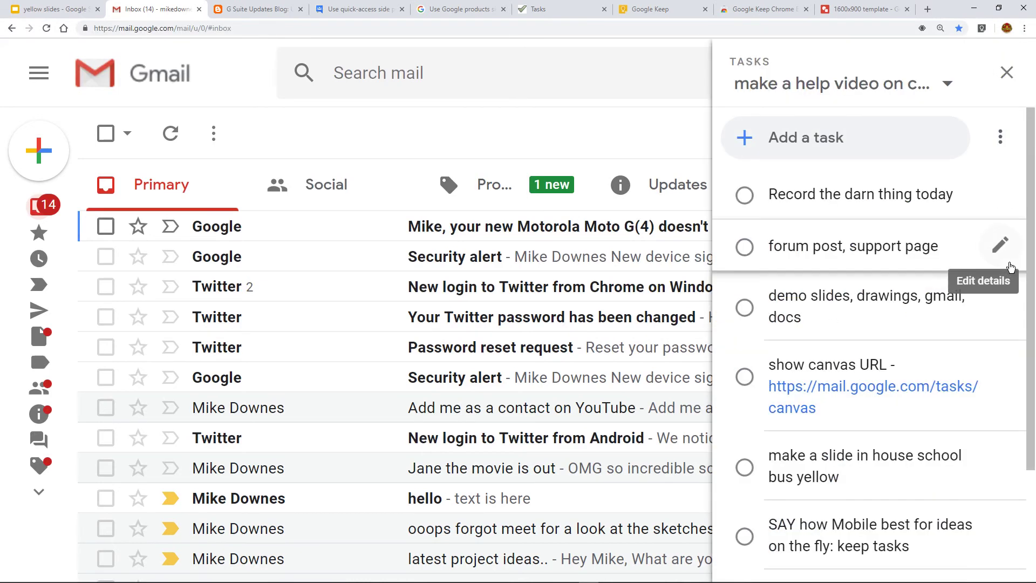
scroll(869, 305, "down", 2)
scroll(869, 330, "up", 2)
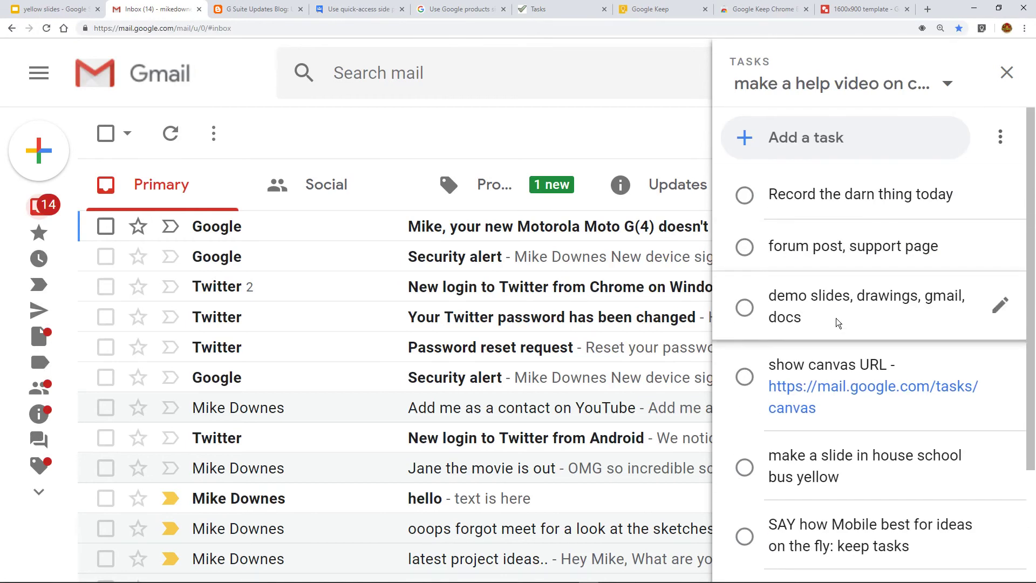
scroll(840, 320, "down", 2)
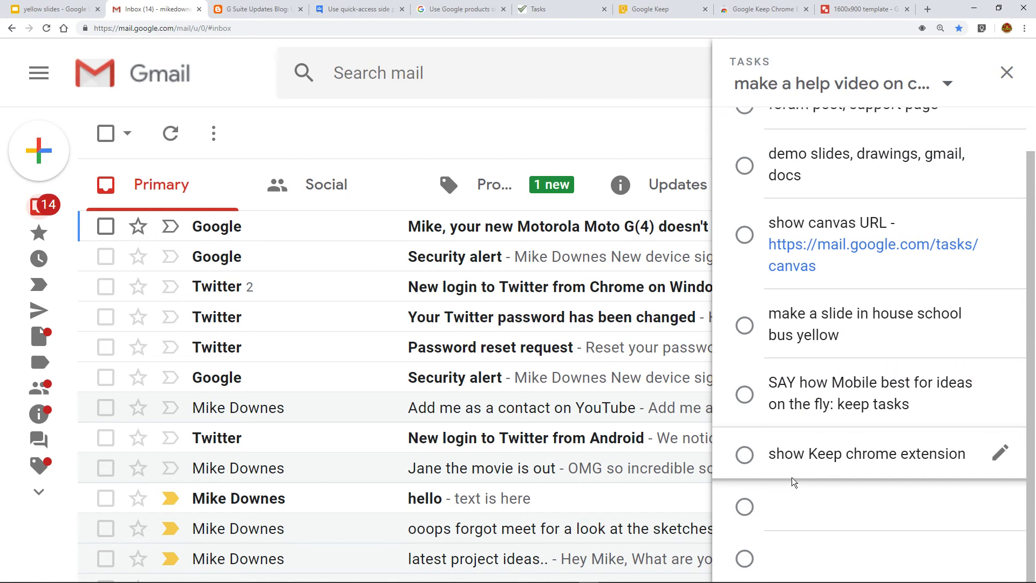
scroll(799, 469, "up", 2)
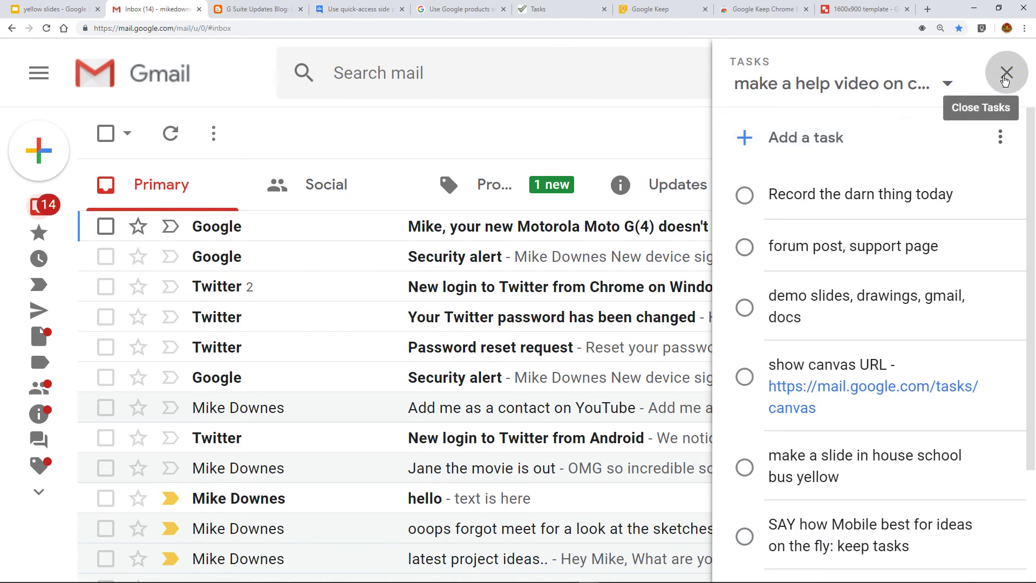
Close and reopen the task list panel, then switch to the full Tasks page.
left_click(1006, 75)
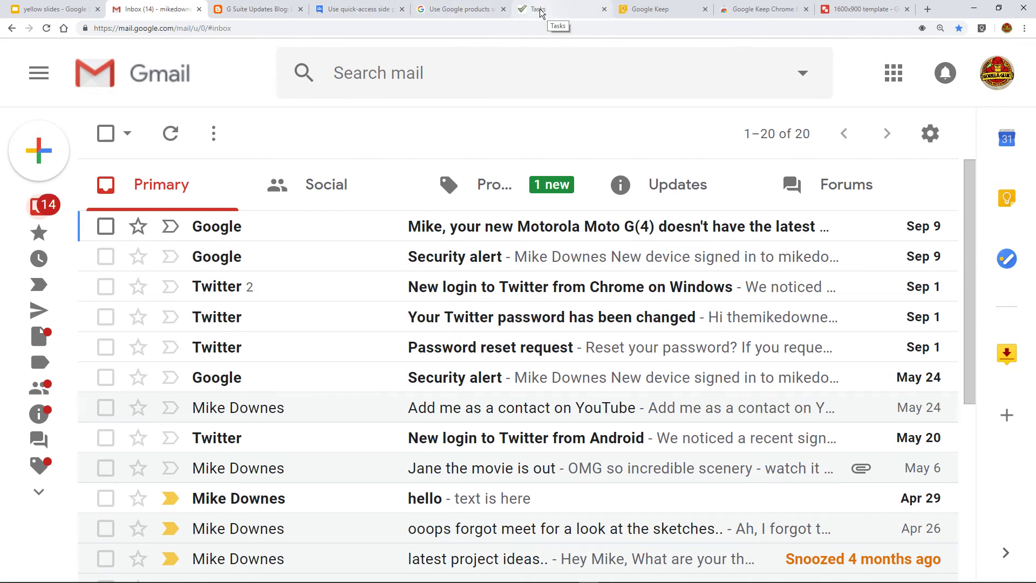
left_click(1012, 262)
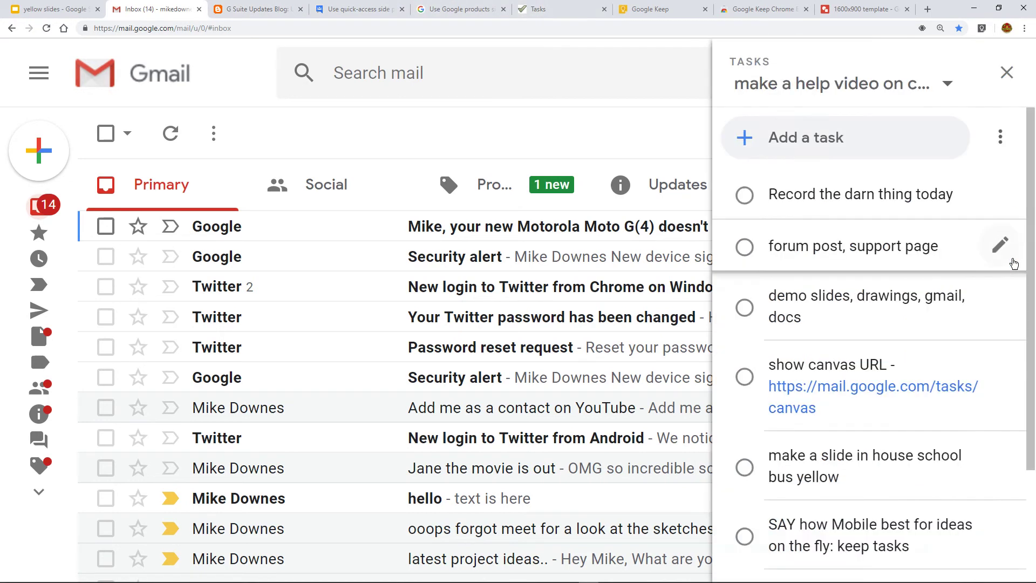
left_click(541, 10)
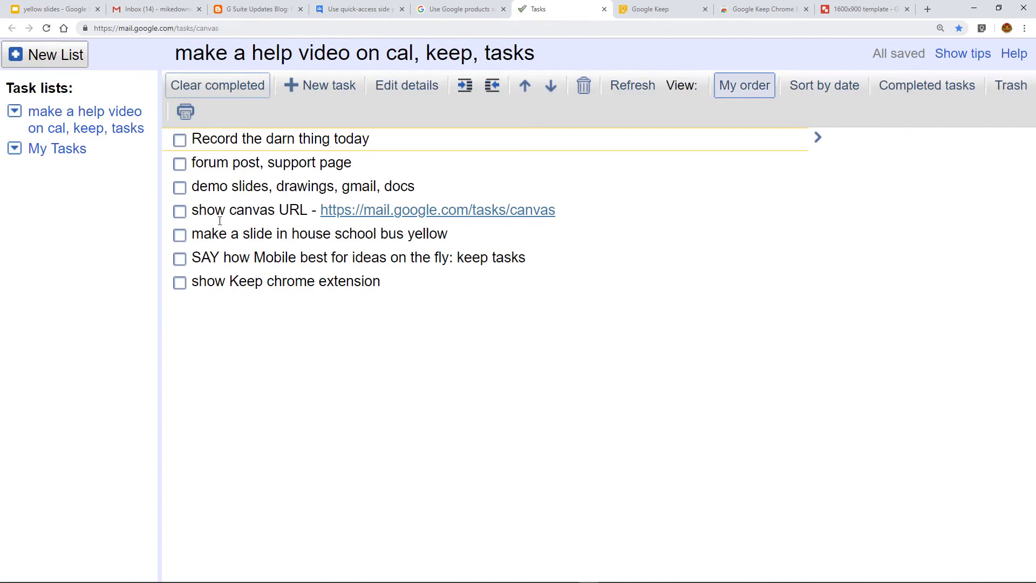
Add an empty task below the list, discard it, and move to Google Keep.
left_click(253, 336)
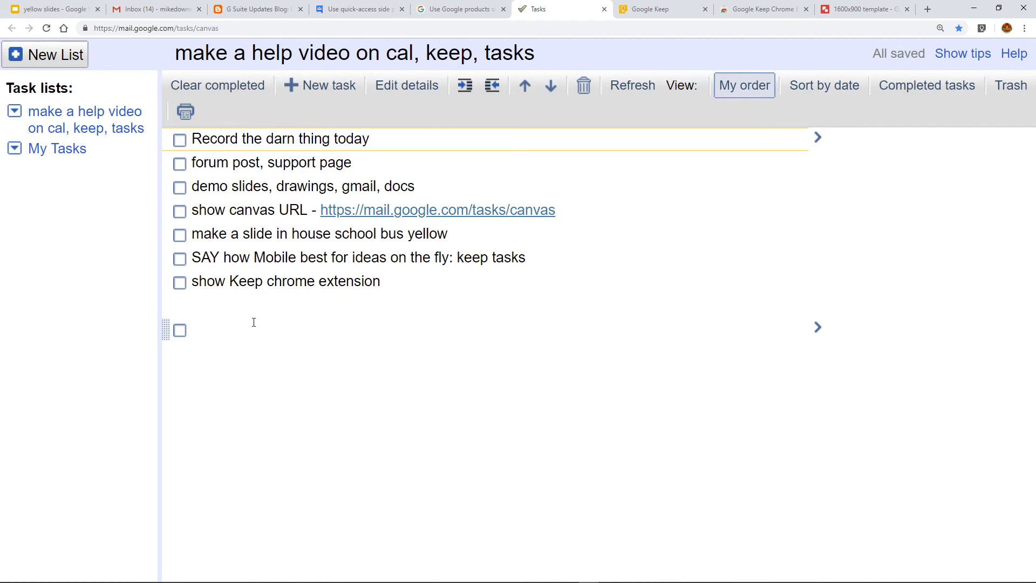
left_click(425, 113)
left_click(638, 9)
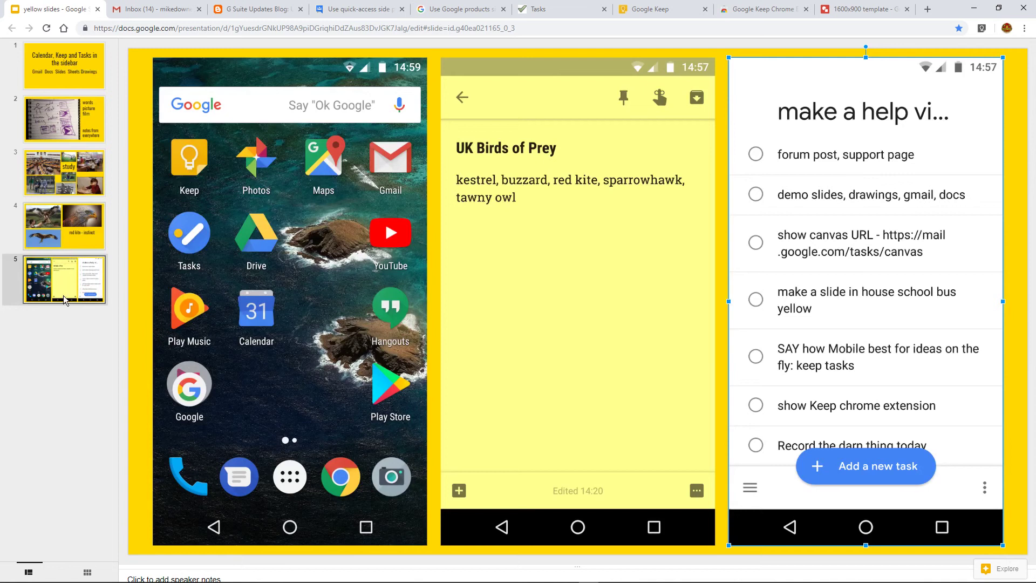
Deselect the Tasks screenshot and exit compact mode with Ctrl+Shift+F.
left_click(66, 386)
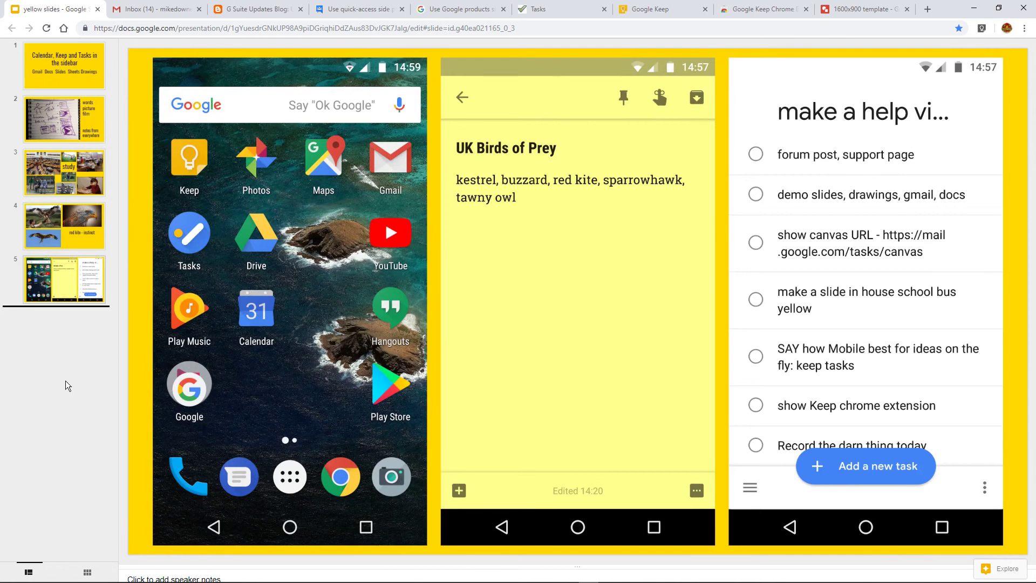
key("ctrl+shift+f")
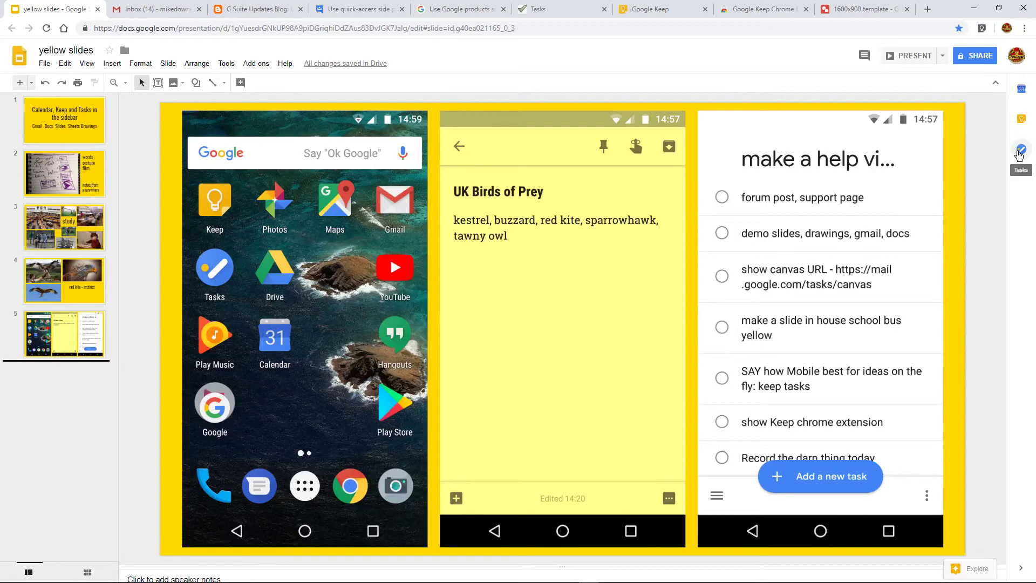
Show the Tasks panel beside the deck and display slide 2, the 'words picture film' sketch.
left_click(1019, 156)
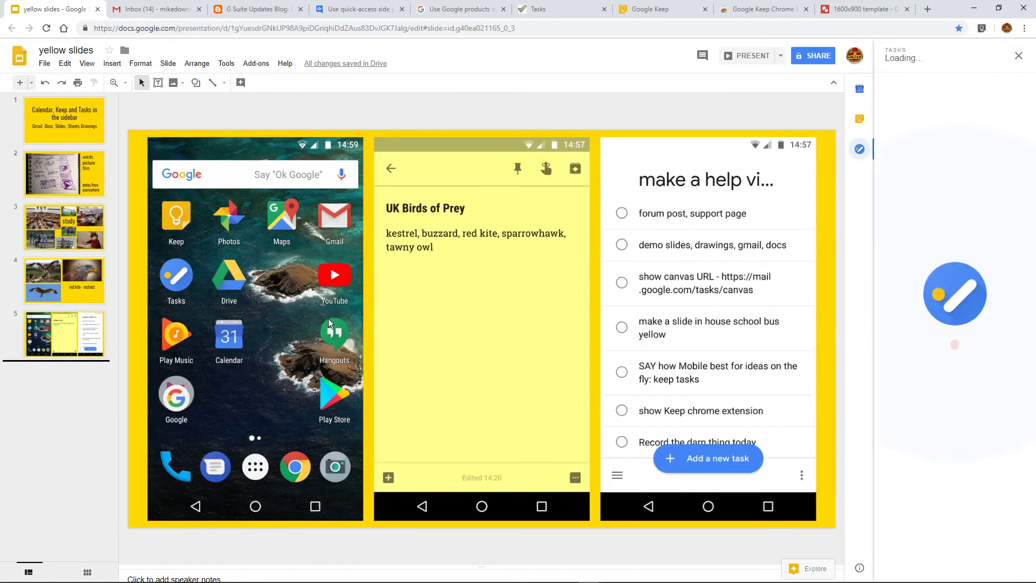
left_click(51, 176)
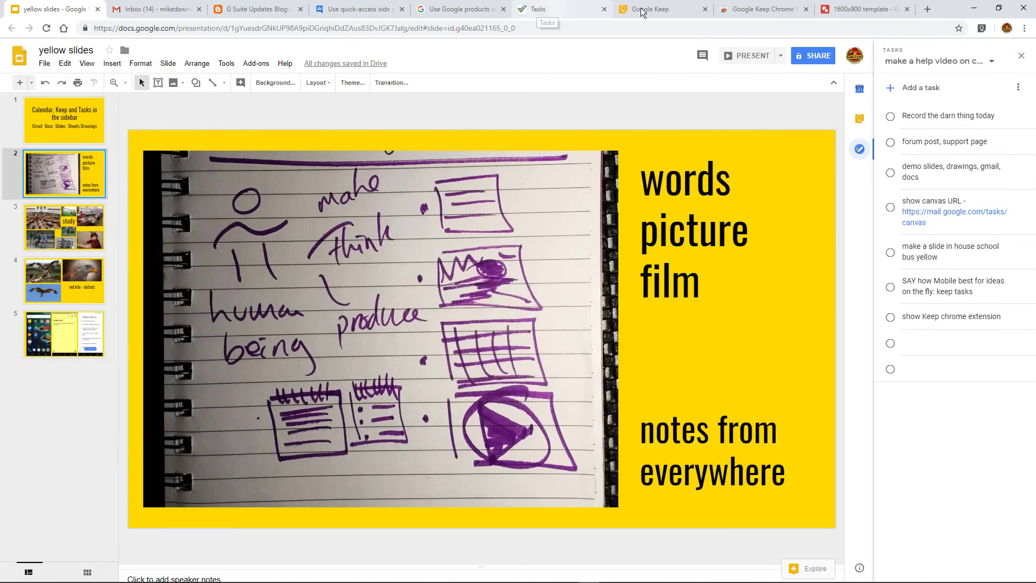
Switch to the 1600x900 template drawing, select the forest photo, and briefly open the Keep panel.
left_click(858, 9)
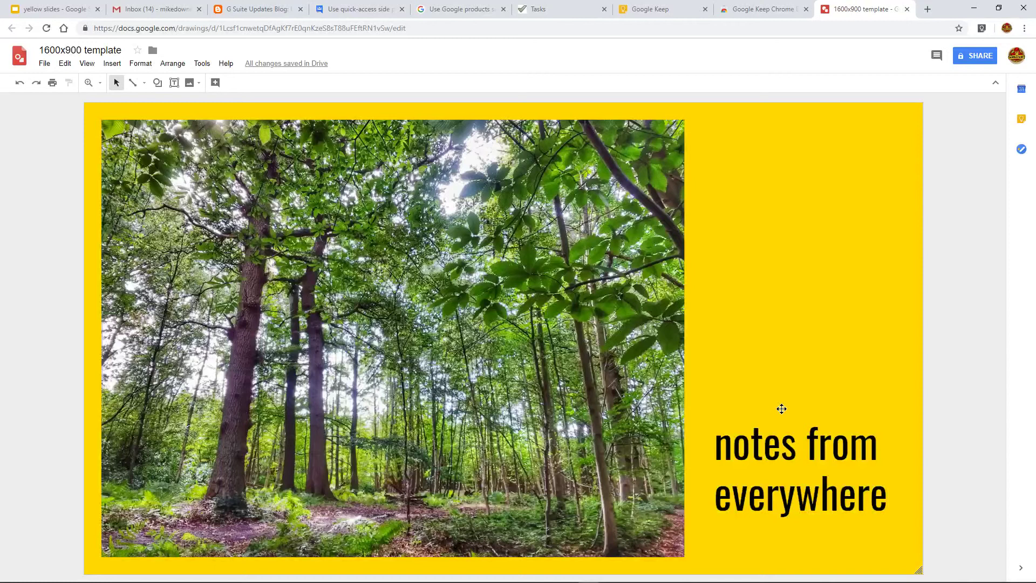
left_click(323, 343)
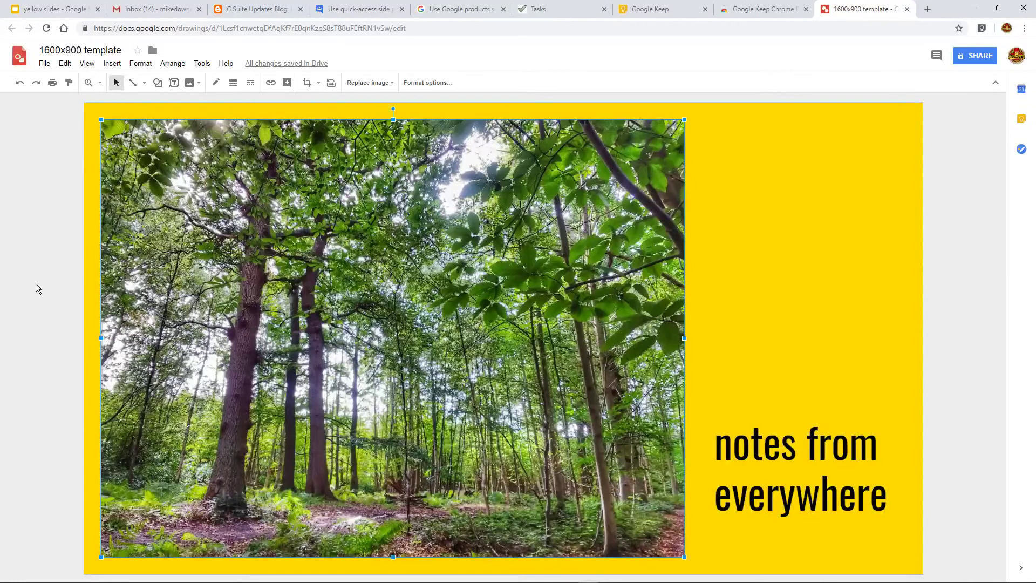
left_click(37, 262)
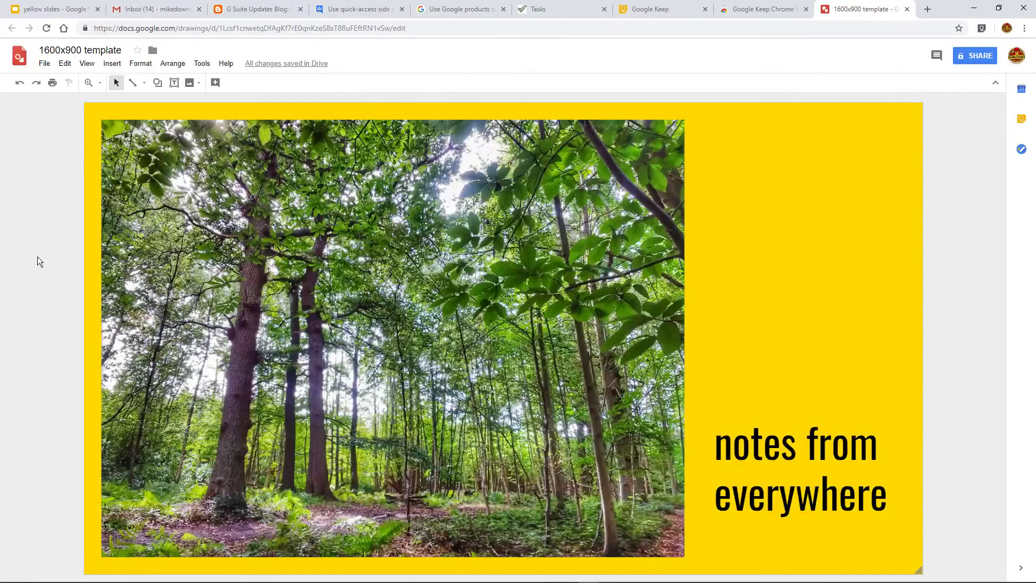
left_click(1023, 123)
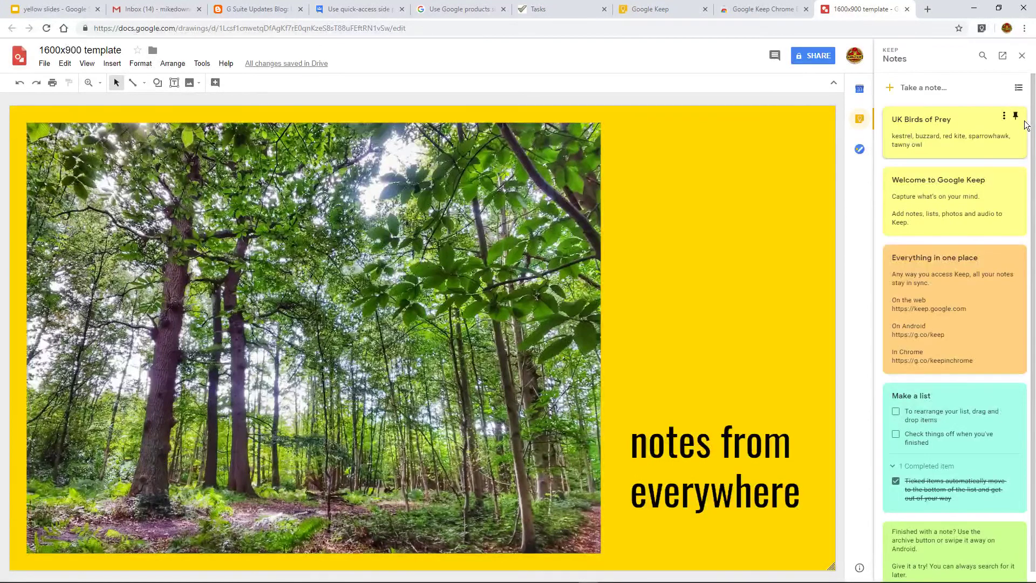
left_click(1023, 61)
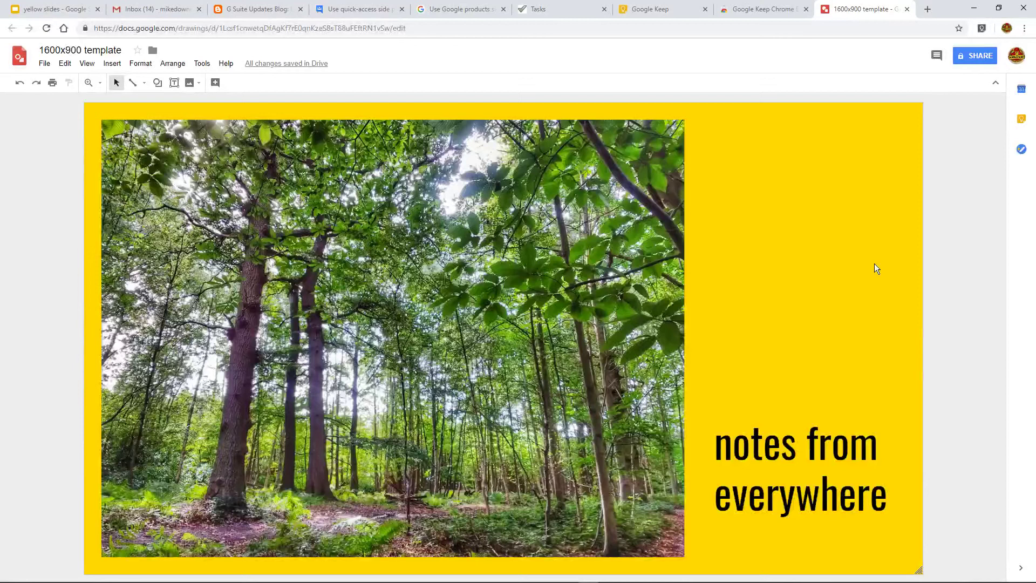
Pull the Google Keep tab into its own window and move it down and right.
left_click(646, 16)
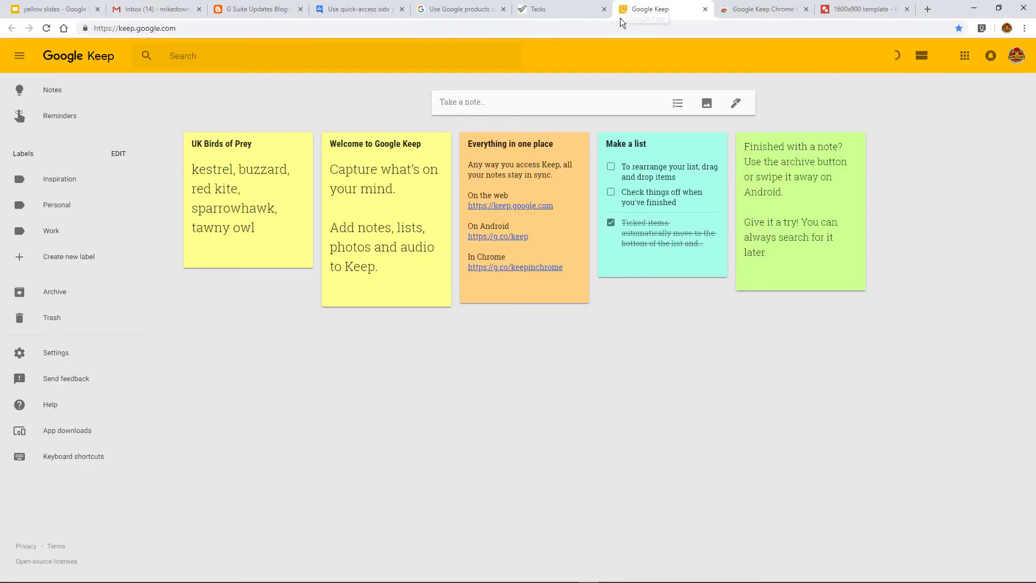
left_click_drag(620, 18, 620, 154)
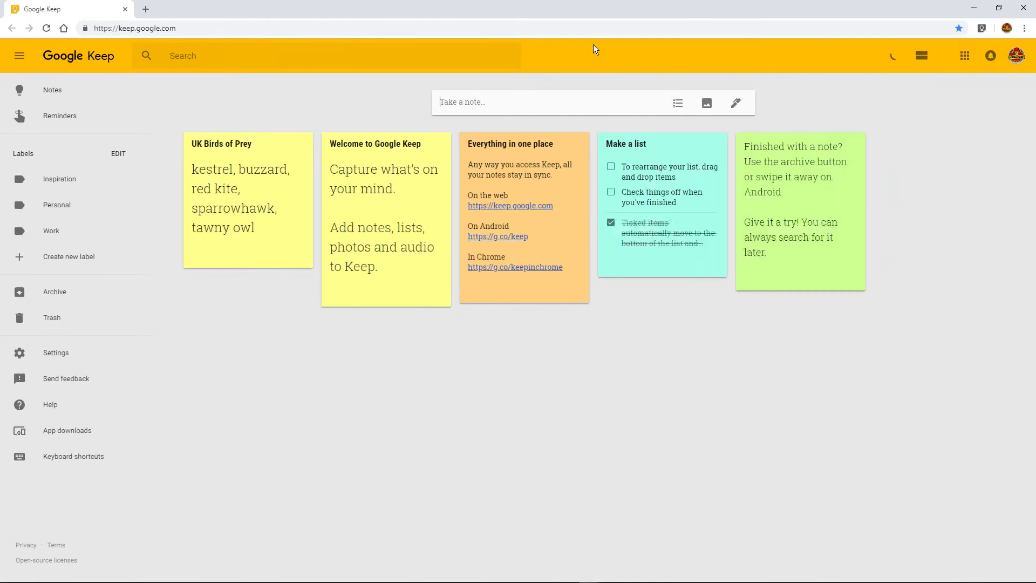
left_click_drag(594, 49, 655, 120)
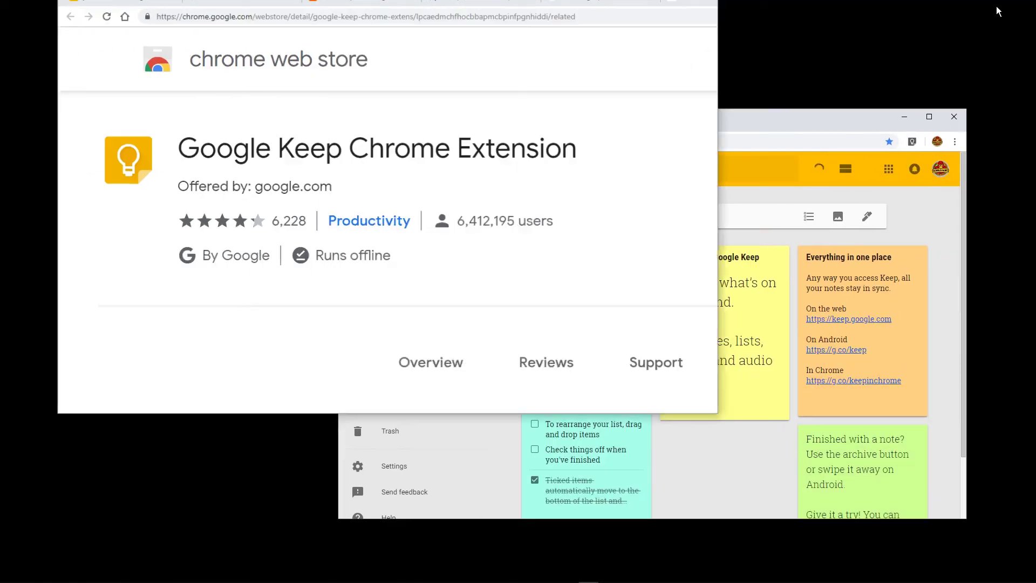
Make the Web Store window taller, then return to the yellow slides presentation.
left_click(584, 52)
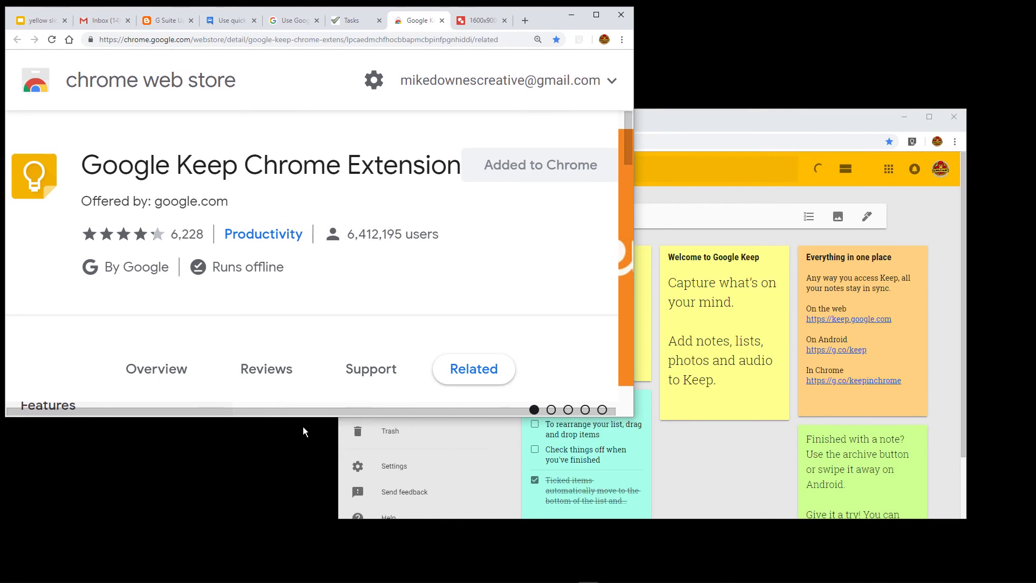
left_click_drag(301, 417, 278, 567)
key("ctrl+1")
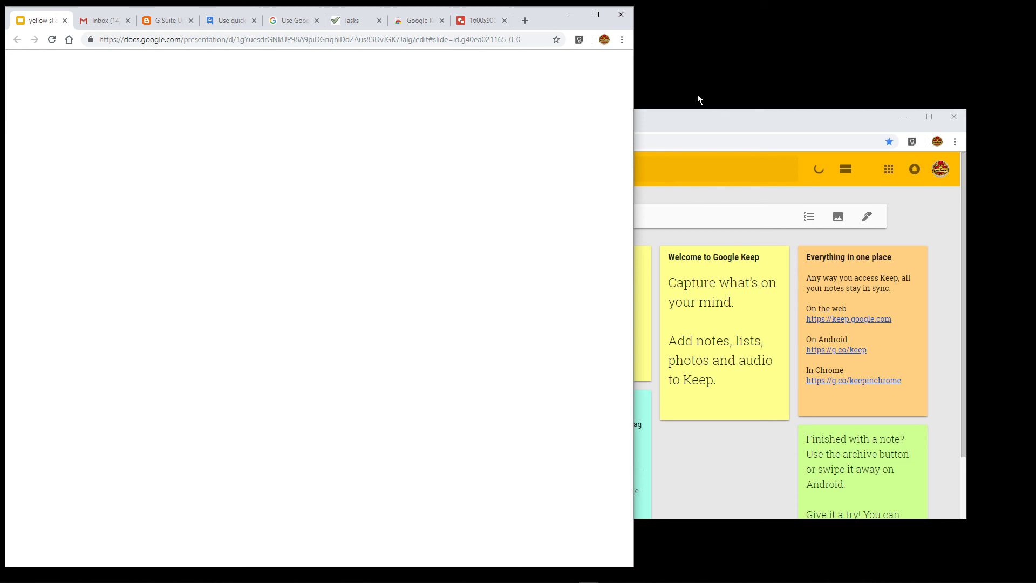
Reposition and resize the Keep window, then open its UK Birds of Prey note.
left_click(718, 136)
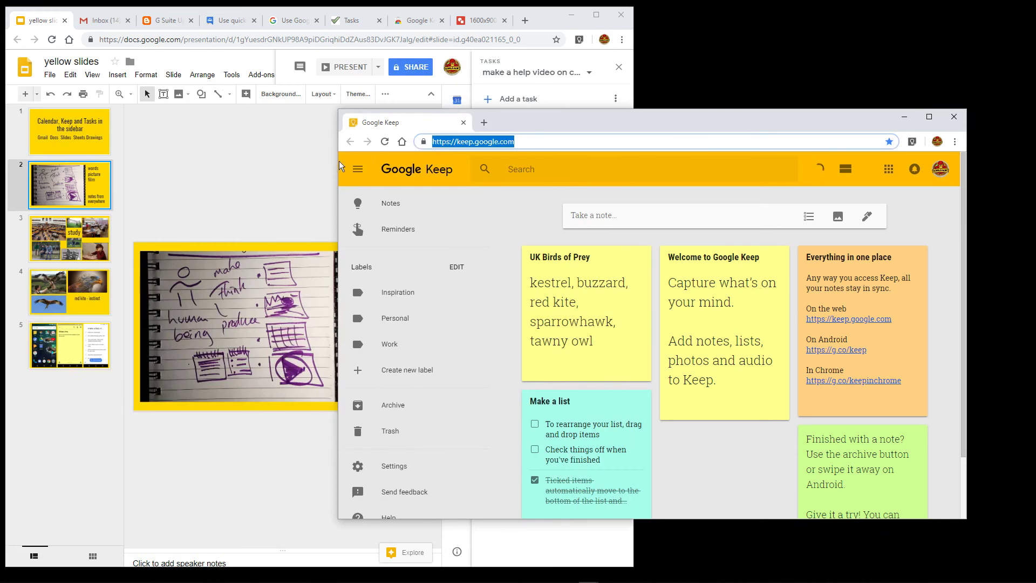
left_click_drag(338, 159, 636, 179)
left_click_drag(809, 121, 811, 18)
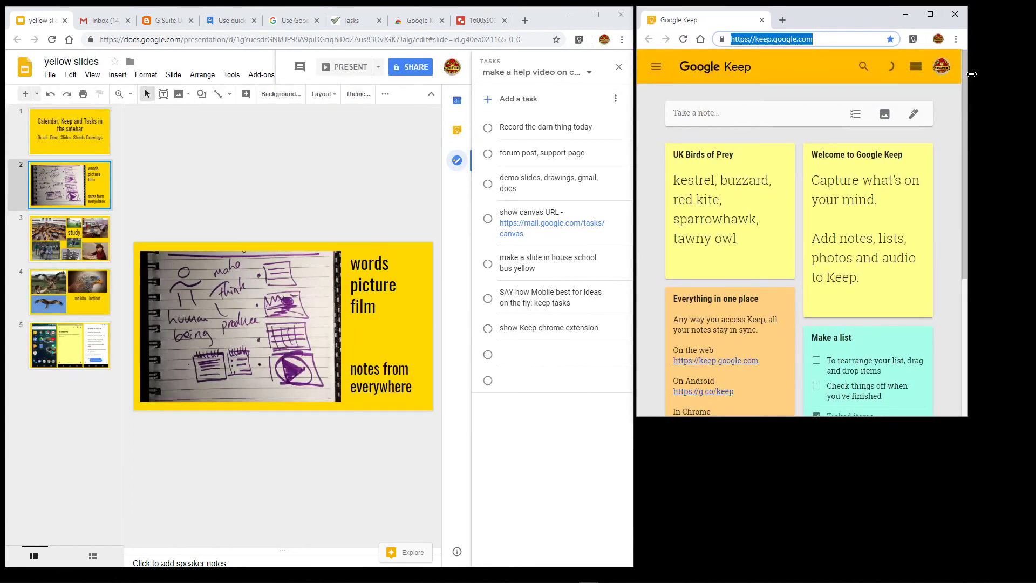
left_click_drag(969, 77, 1030, 79)
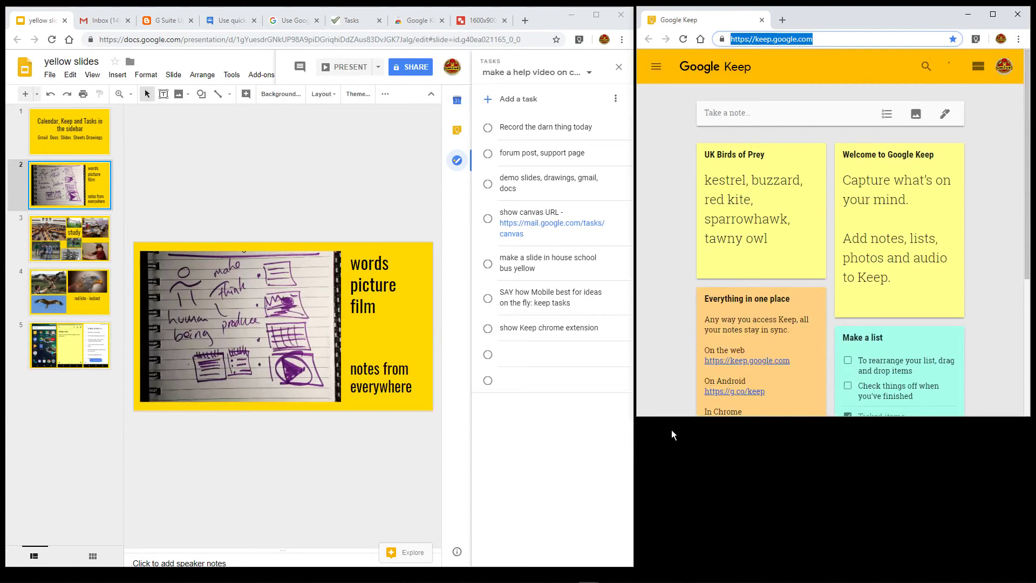
left_click_drag(671, 419, 683, 575)
left_click(751, 267)
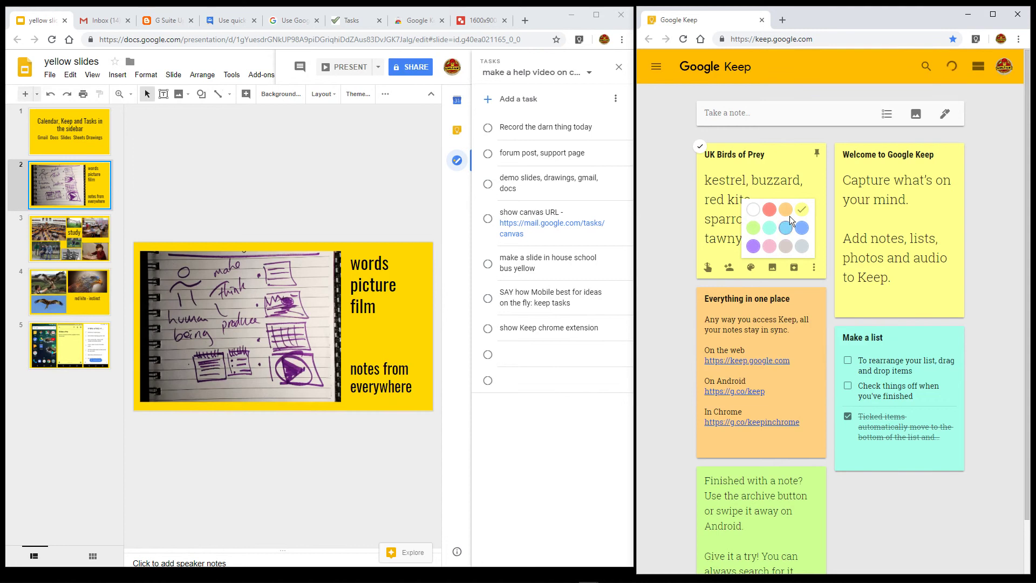
left_click(731, 179)
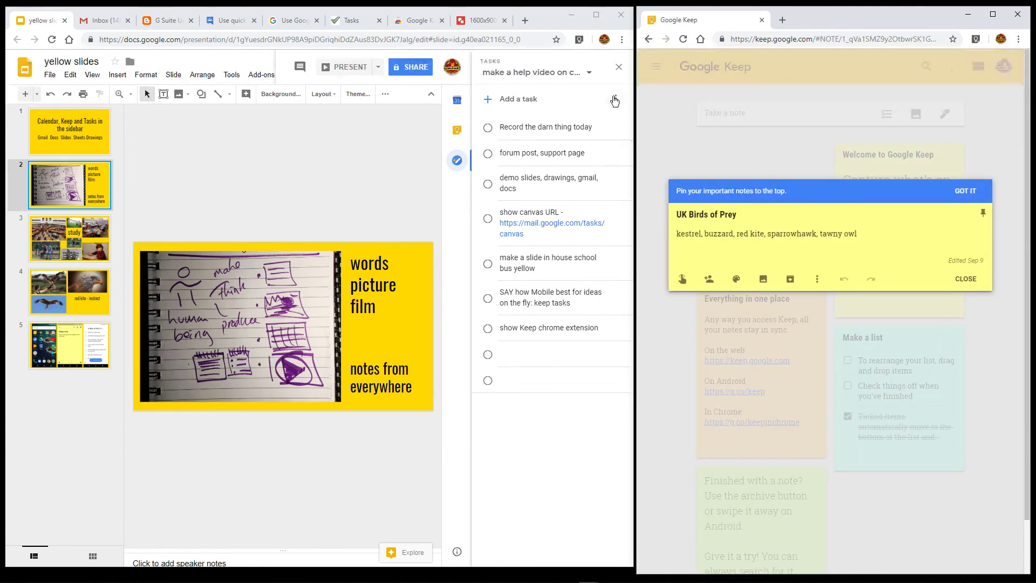
Replace the Slides Tasks panel with Keep showing UK Birds of Prey, close the Keep window, maximize Chrome.
left_click(619, 67)
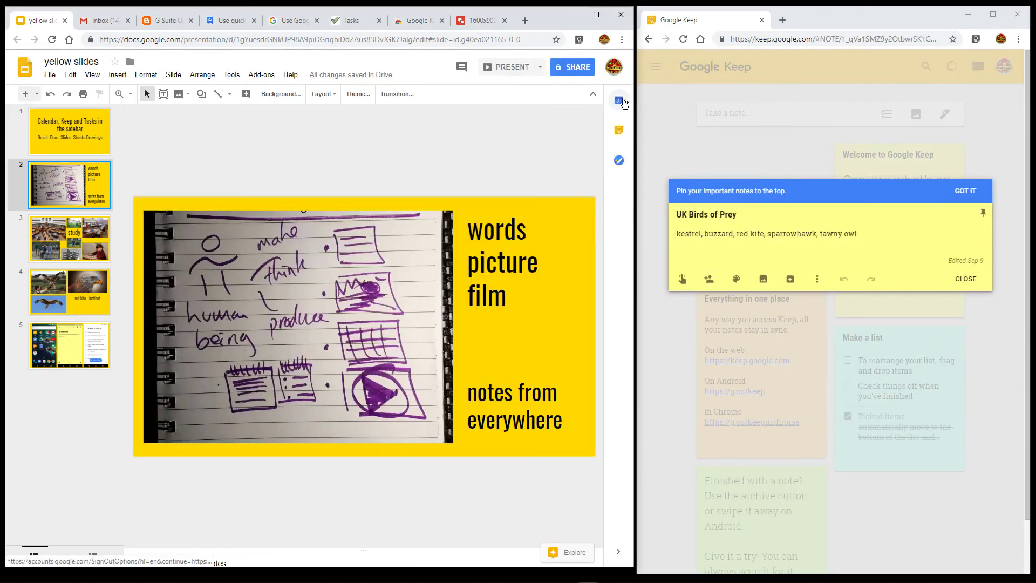
left_click(618, 131)
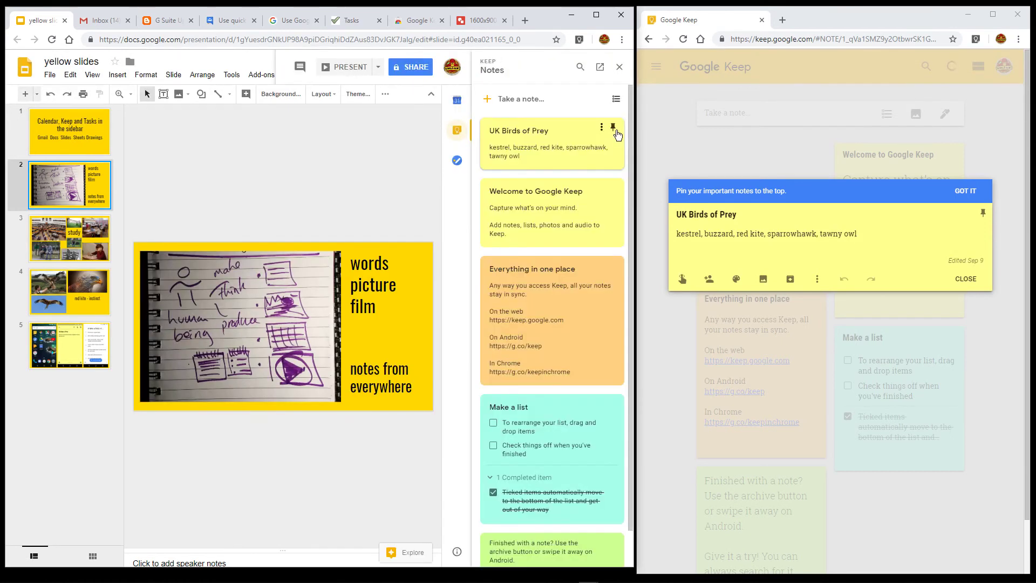
left_click(556, 142)
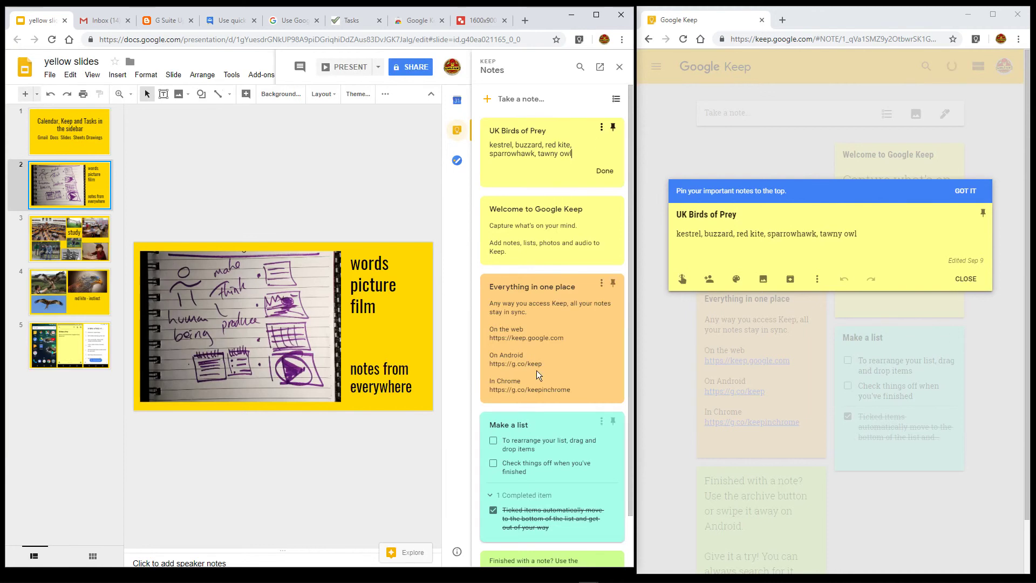
left_click(1018, 15)
left_click(594, 13)
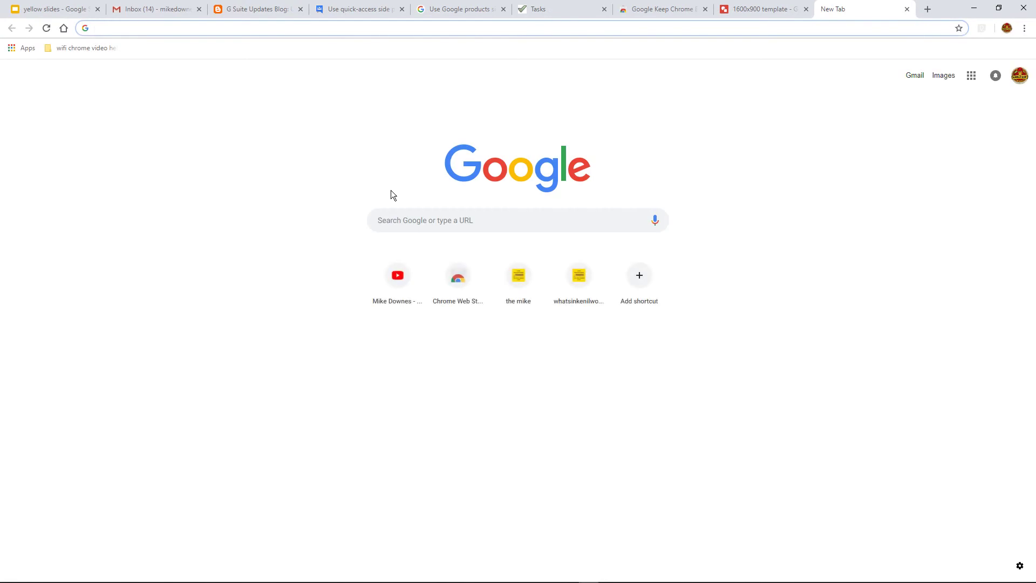
Enter 'drive' in a new tab's address bar to load Google Drive's My Drive.
type("drive")
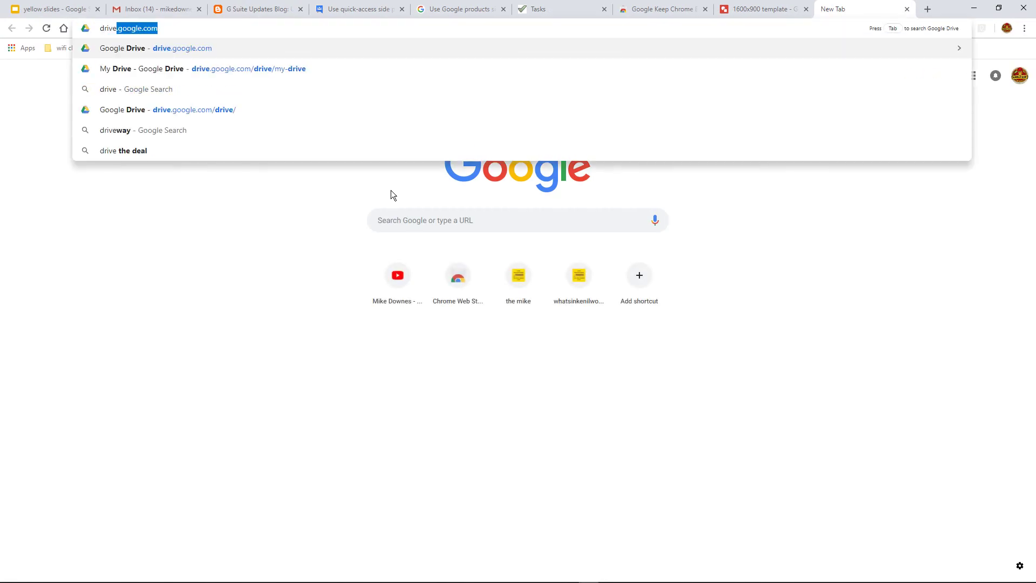
key("Return")
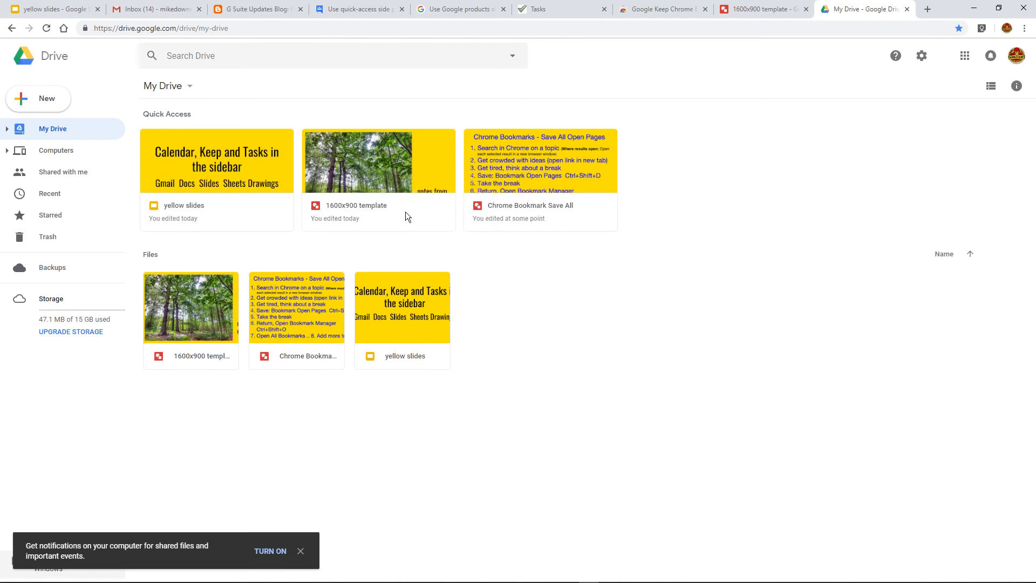
Create a new Google Doc from Drive's New menu and type 'Hello red kite ...' on the page.
left_click(42, 102)
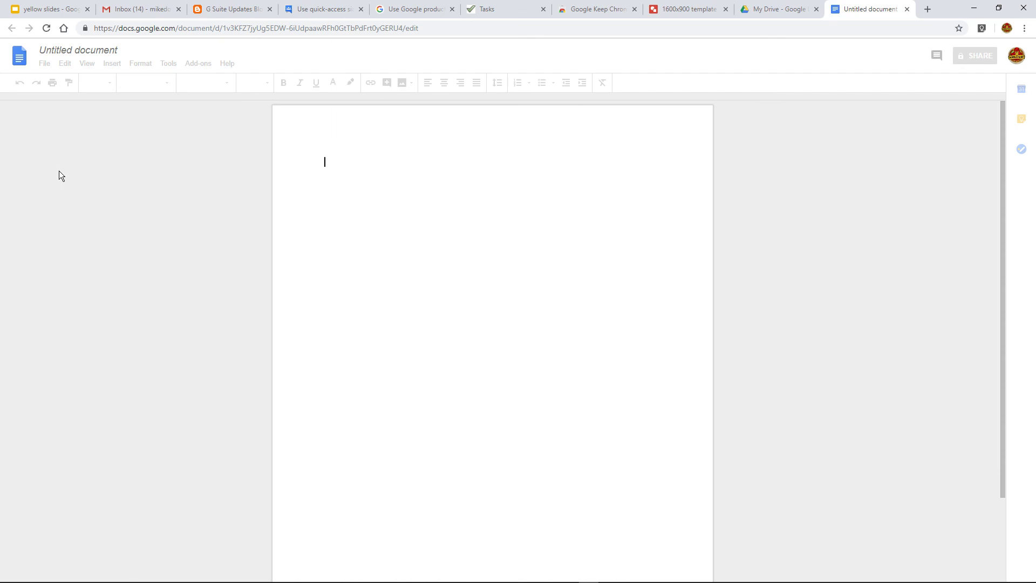
left_click(64, 50)
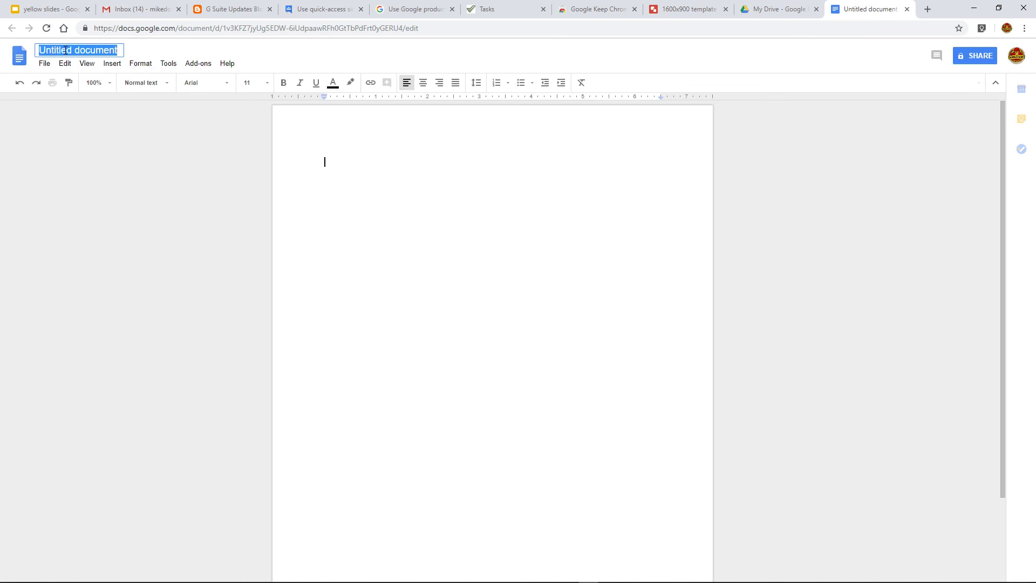
left_click(348, 167)
type("Hello ")
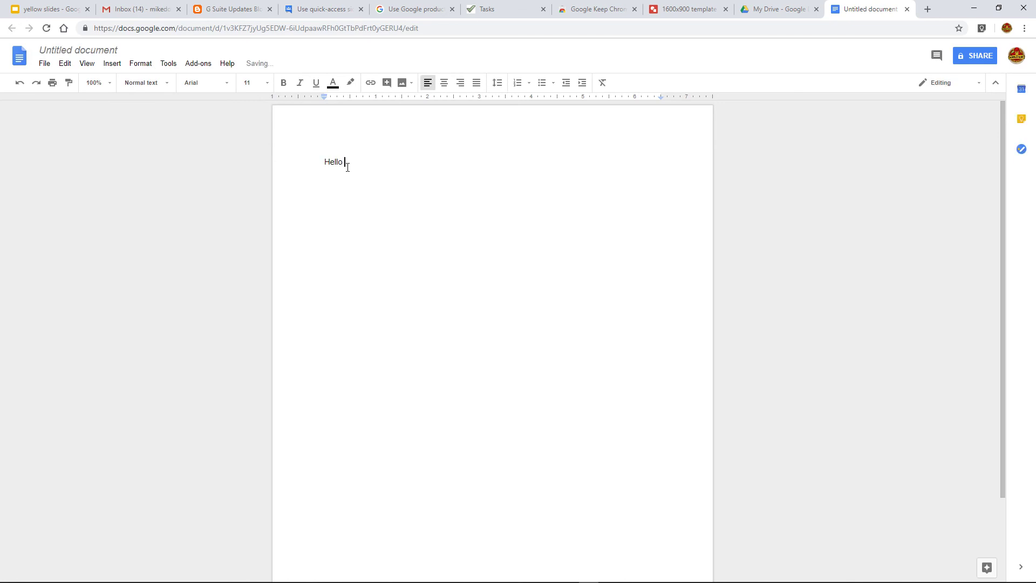
type("red kite ...")
Open Keep beside the document, open the UK Birds of Prey note, and select its bird list.
left_click(1021, 119)
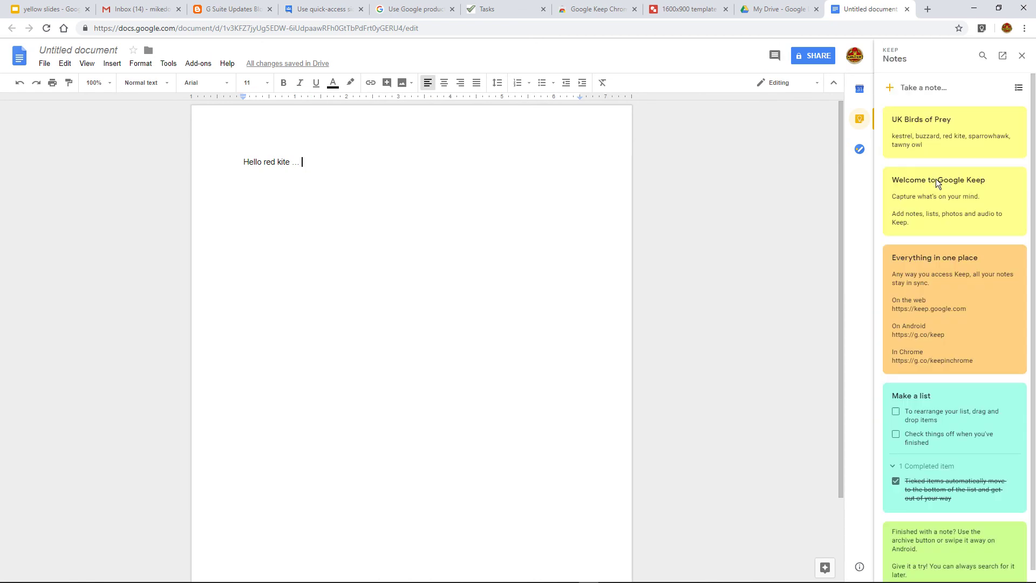
left_click(916, 131)
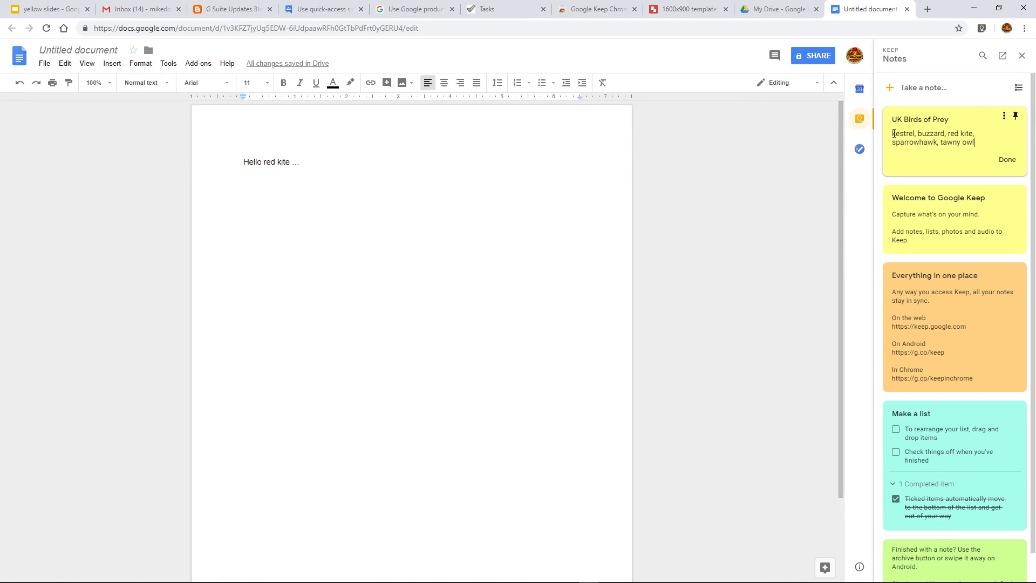
left_click_drag(893, 133, 925, 139)
right_click(925, 140)
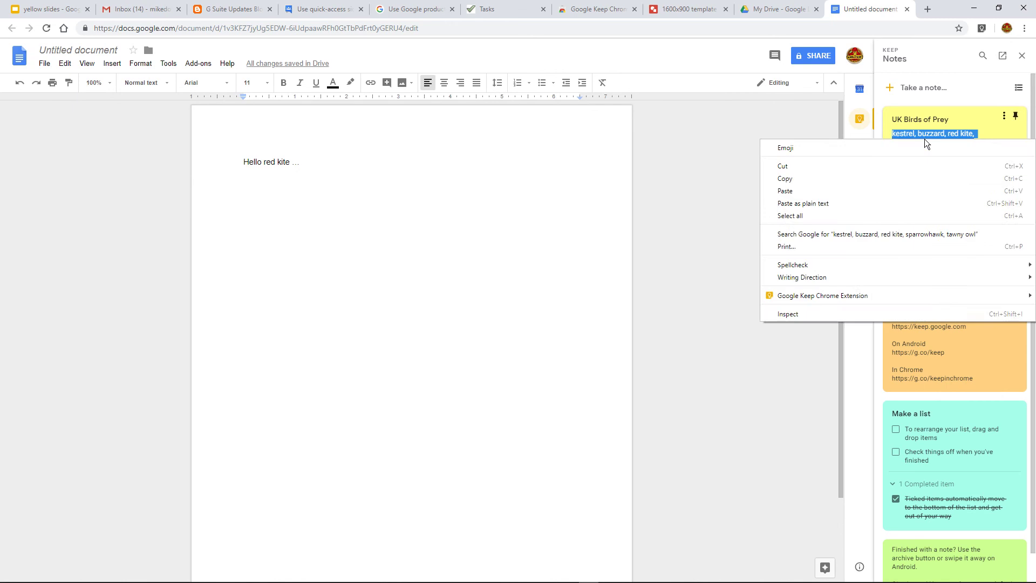
left_click(672, 122)
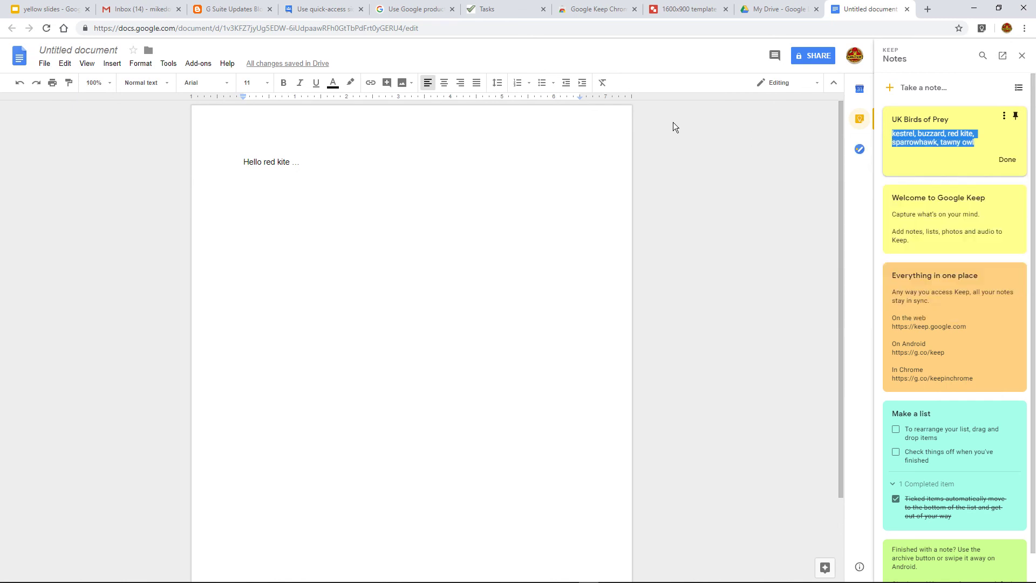
Switch to the yellow slides deck and step through slides 1 and 2 to the study slide.
left_click(75, 9)
left_click(74, 131)
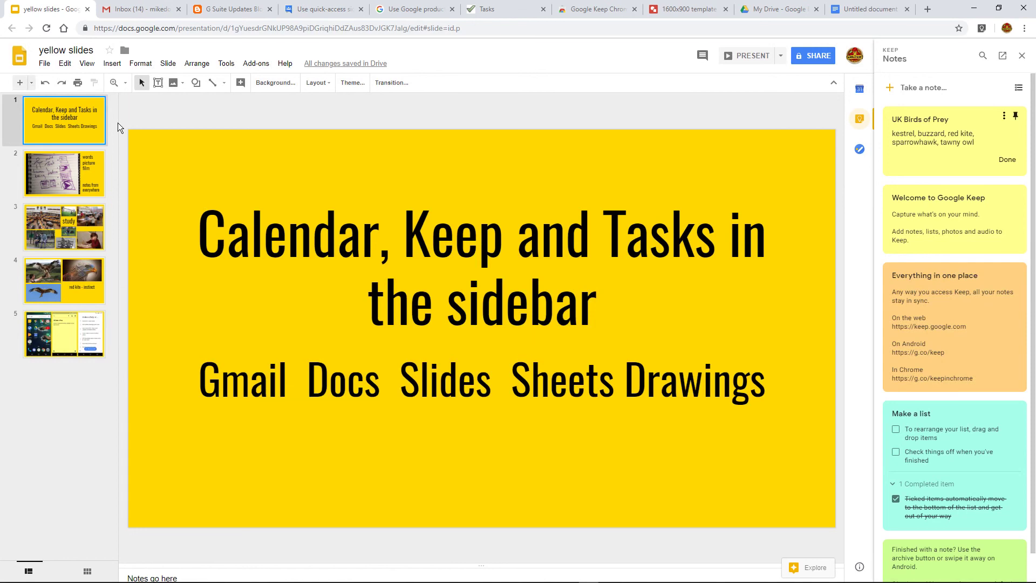
left_click(74, 171)
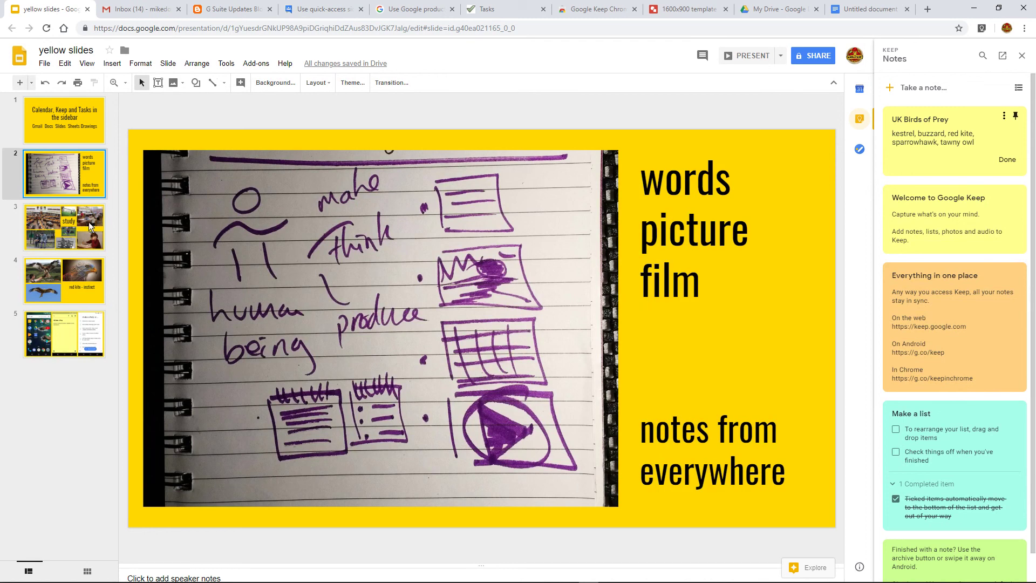
left_click(56, 220)
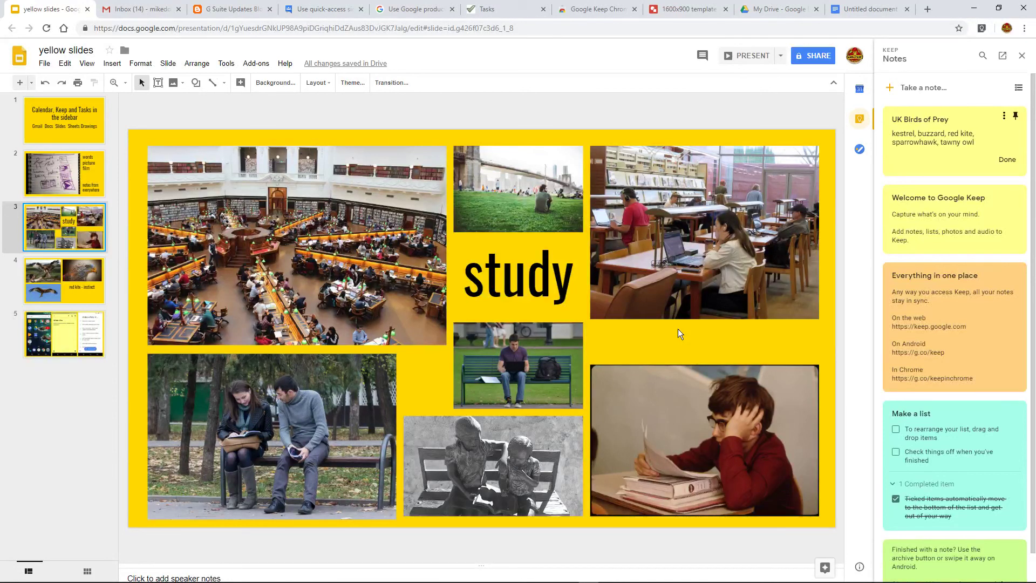
Enlarge the library photo, use Order > Bring to front, then shrink it back to its original size.
left_click_drag(653, 310, 653, 307)
left_click_drag(592, 316, 319, 455)
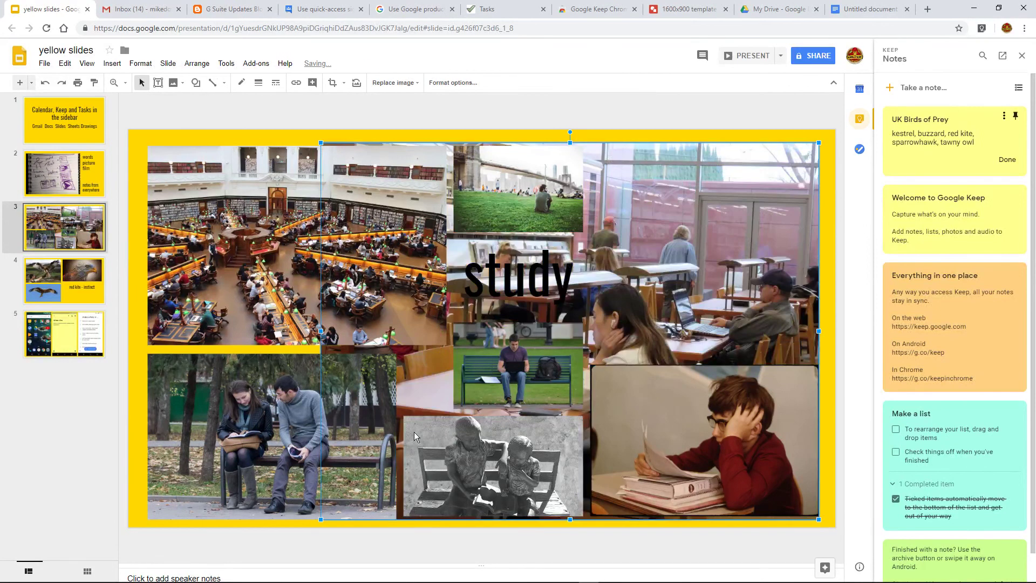
right_click(682, 272)
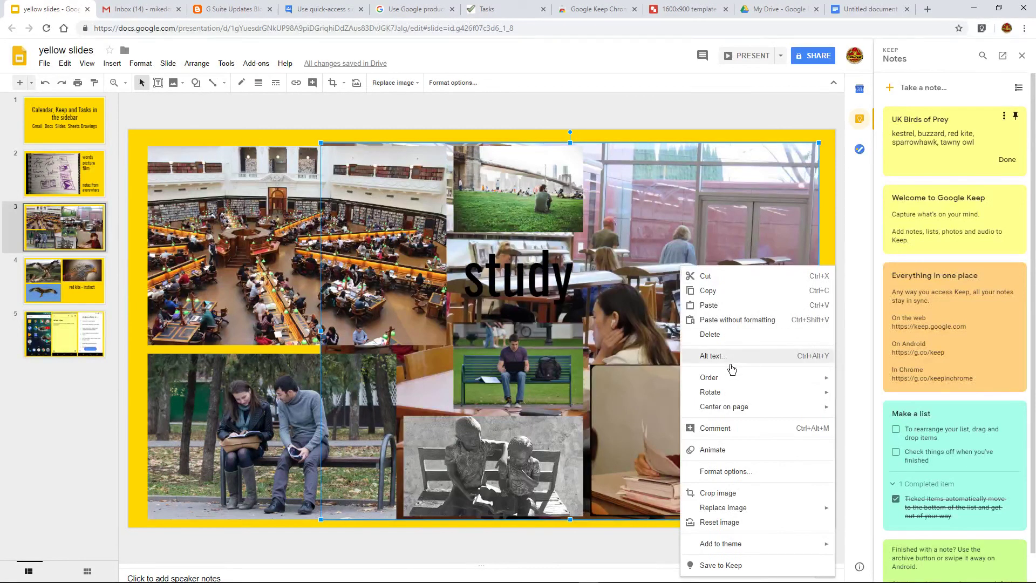
mouse_move(712, 377)
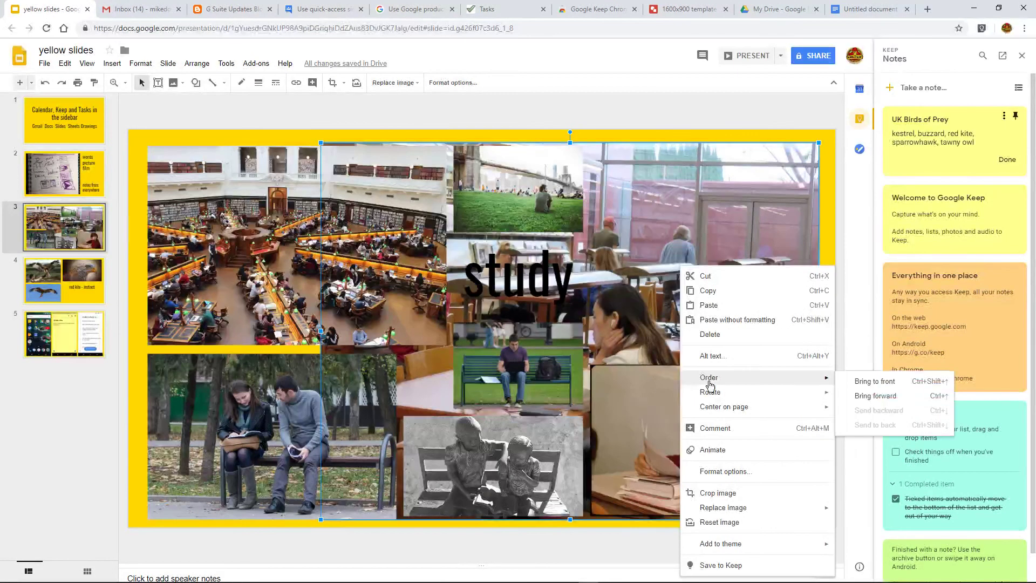
left_click(865, 386)
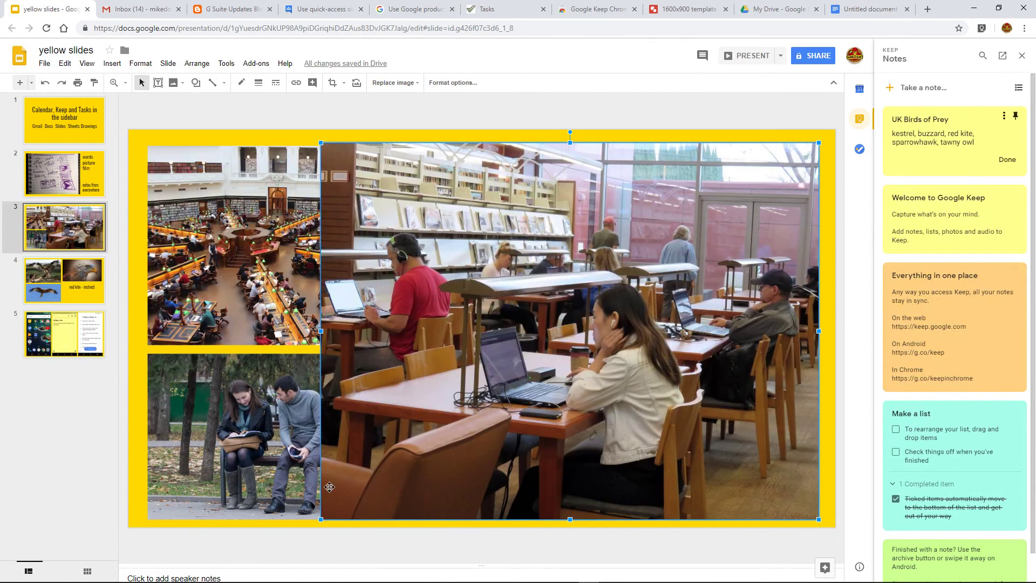
left_click_drag(322, 520, 594, 312)
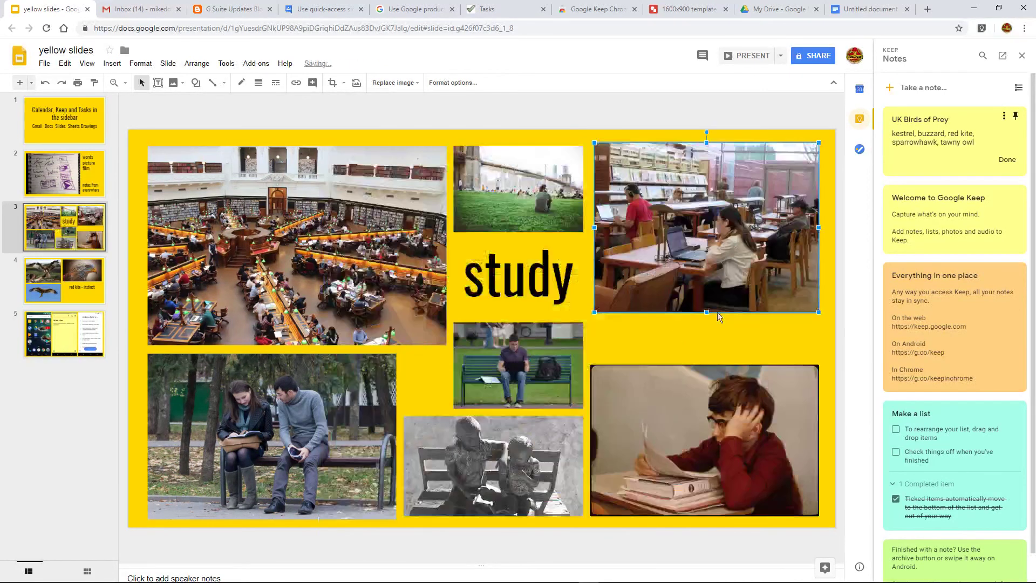
View the red kite slide, then return to the slide 1 title slide.
left_click(63, 277)
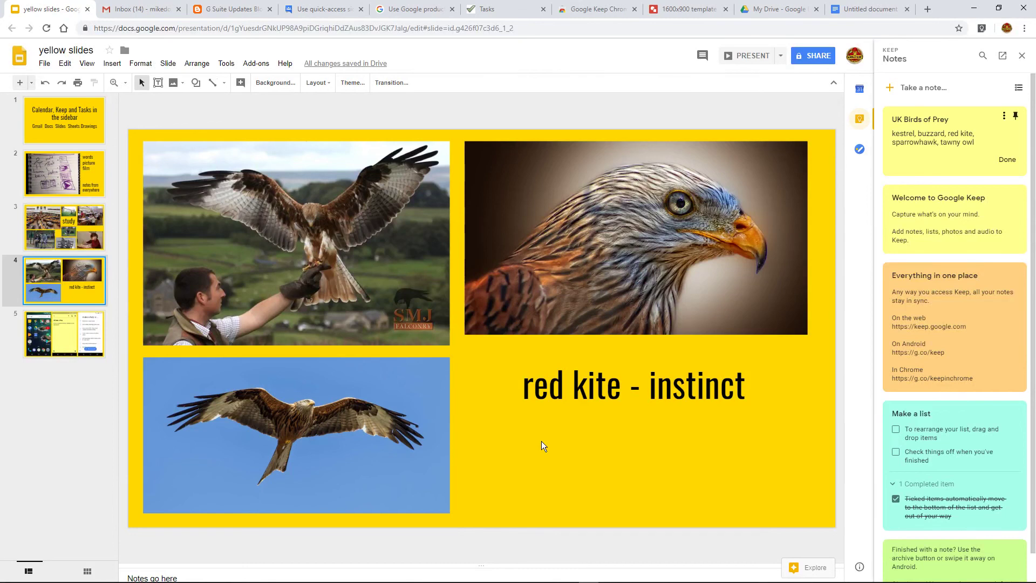
left_click(42, 113)
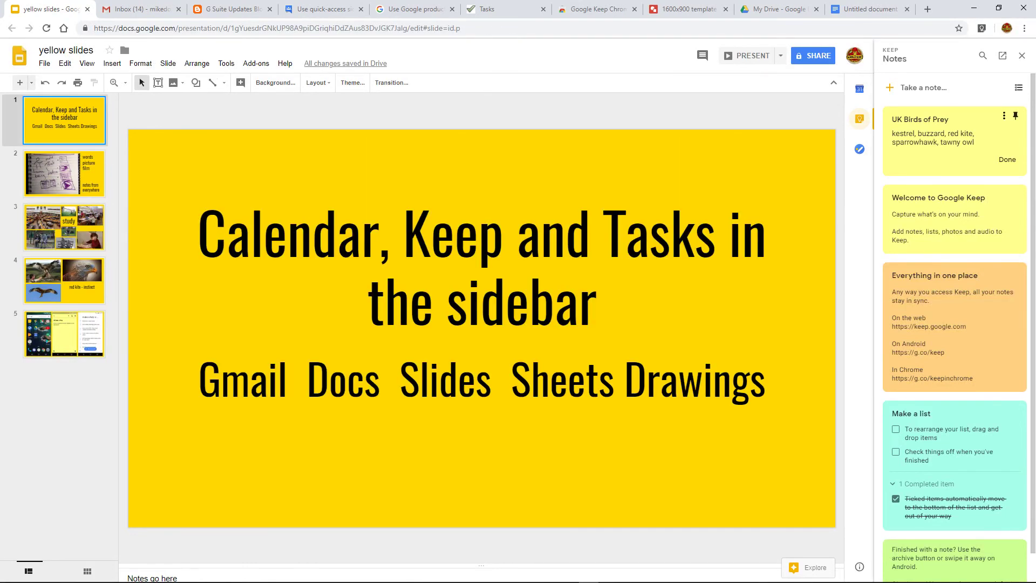